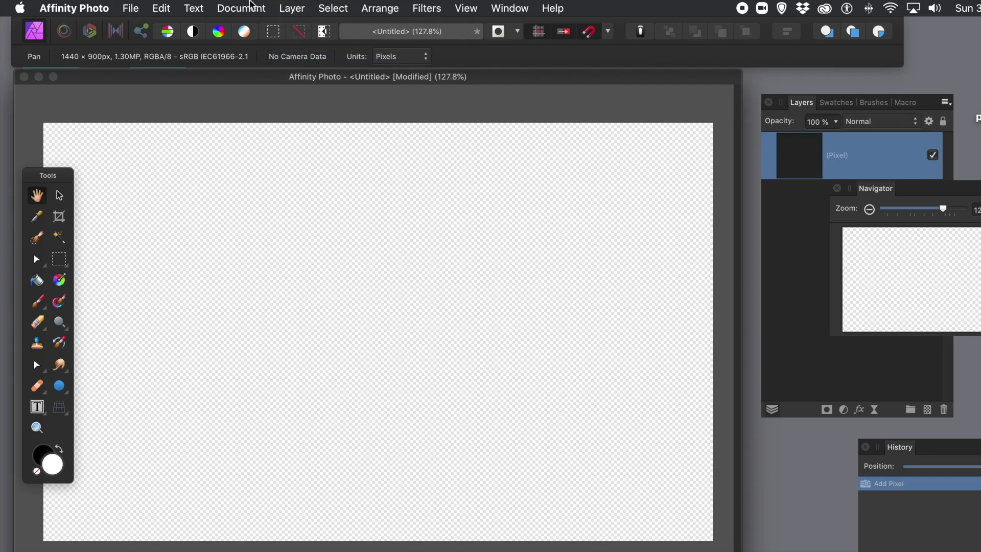
Open the Filters menu for the empty pixel layer in the 1440 × 900 px document
click(426, 9)
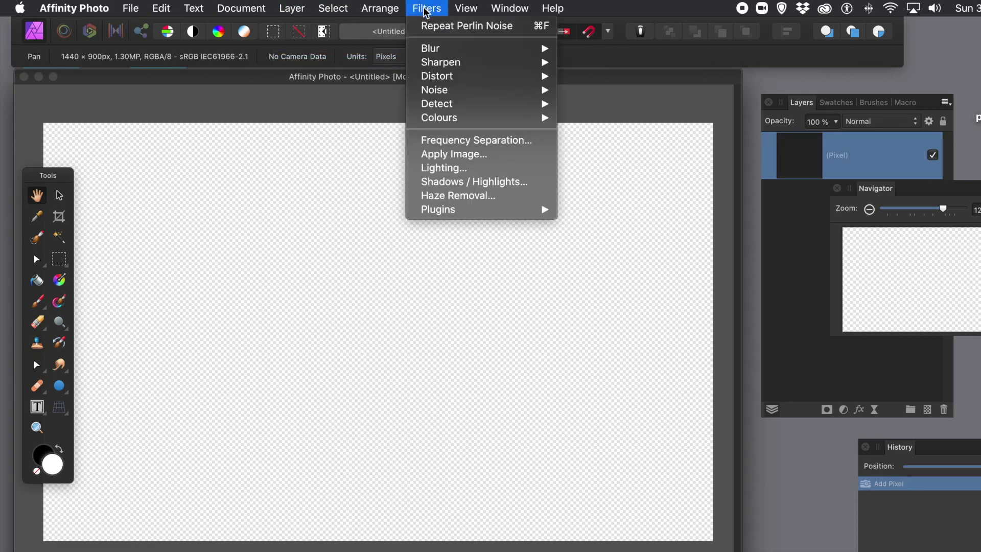
Apply Perlin Noise with Octaves 6, Zoom 99.9, Persistence 0.4 and Difference blend mode
mouse_move(424, 67)
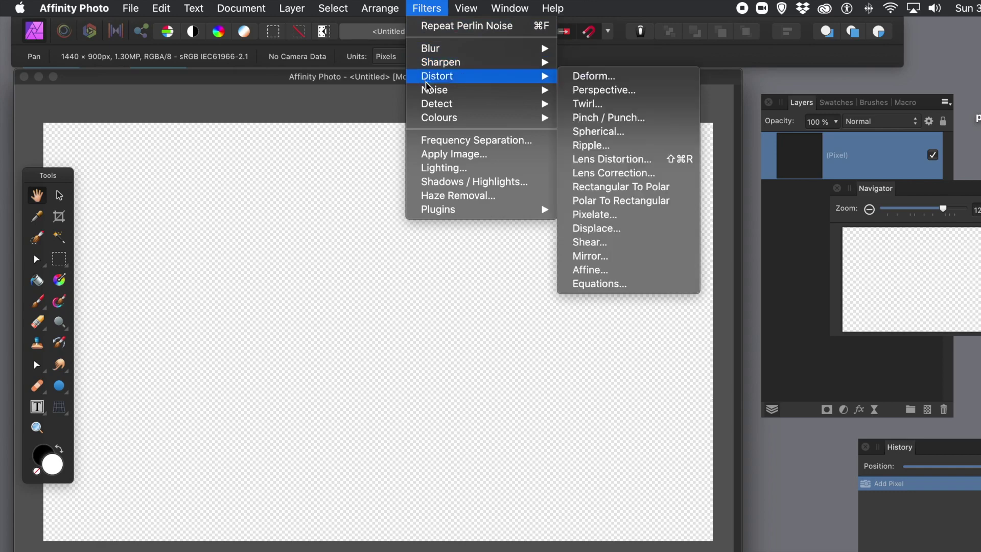
mouse_move(431, 92)
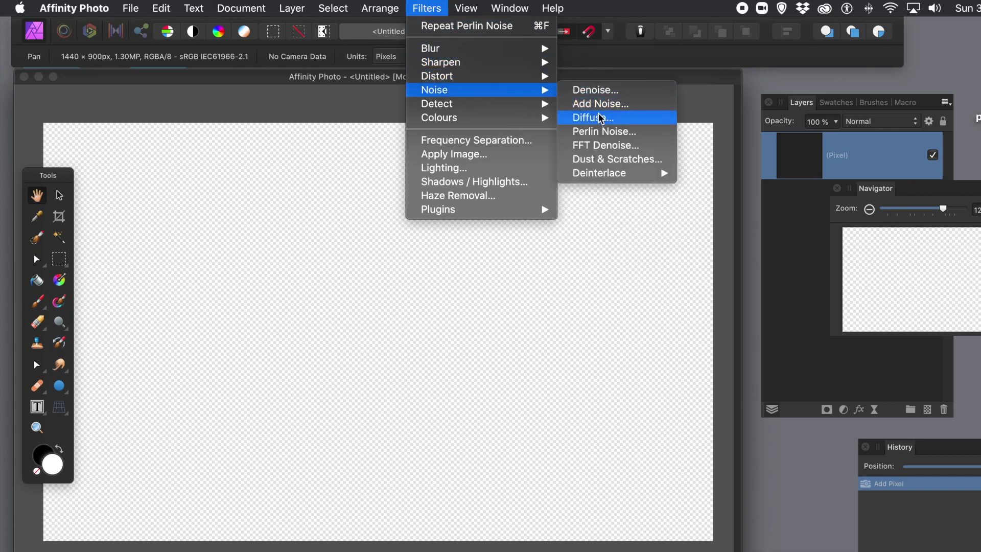
click(601, 133)
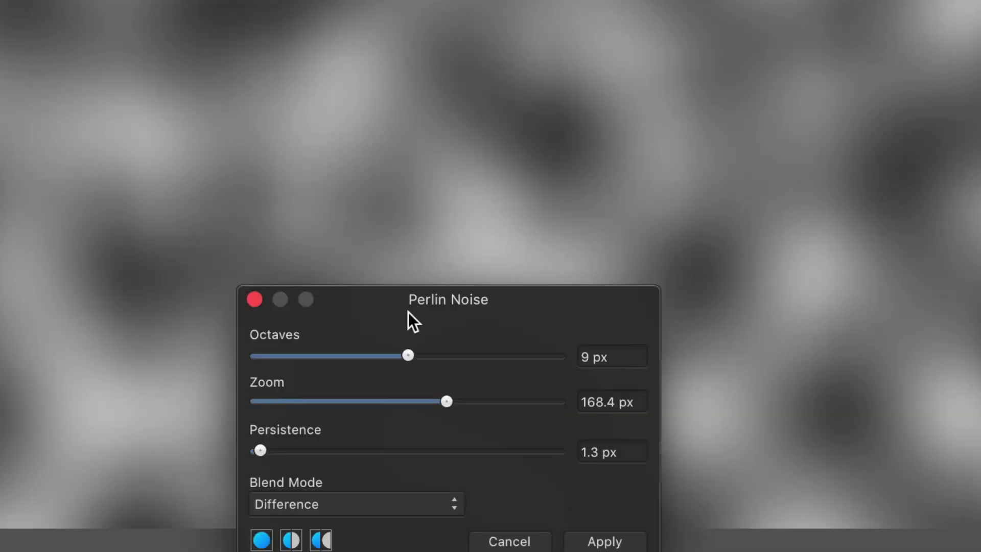
drag(444, 300, 583, 238)
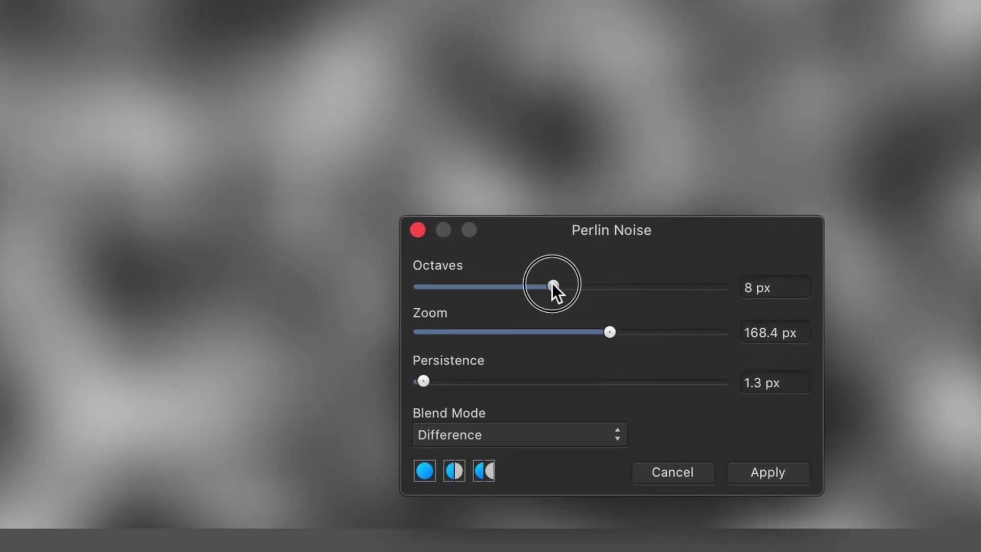
drag(552, 284, 525, 288)
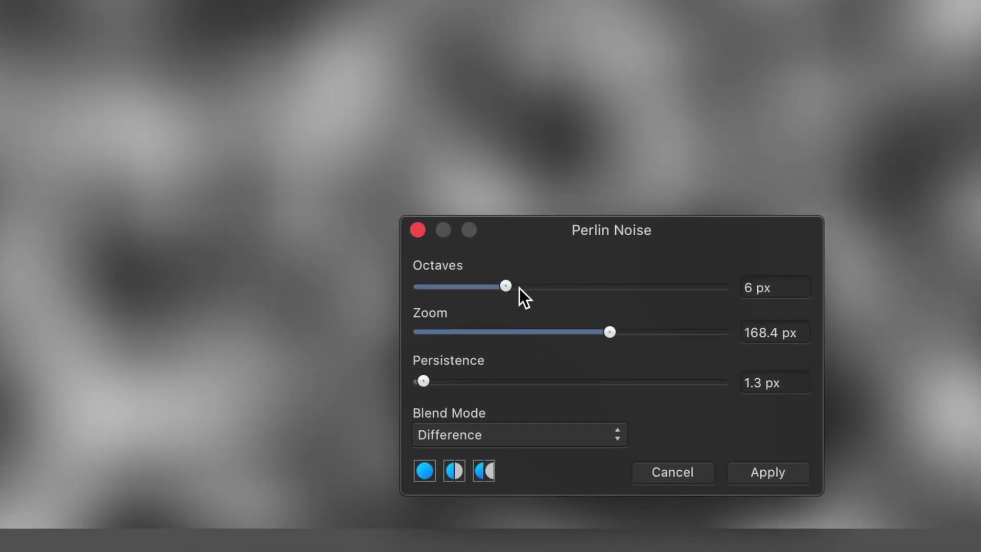
mouse_move(591, 325)
mouse_down()
mouse_move(552, 328)
mouse_move(636, 325)
mouse_move(589, 330)
mouse_up()
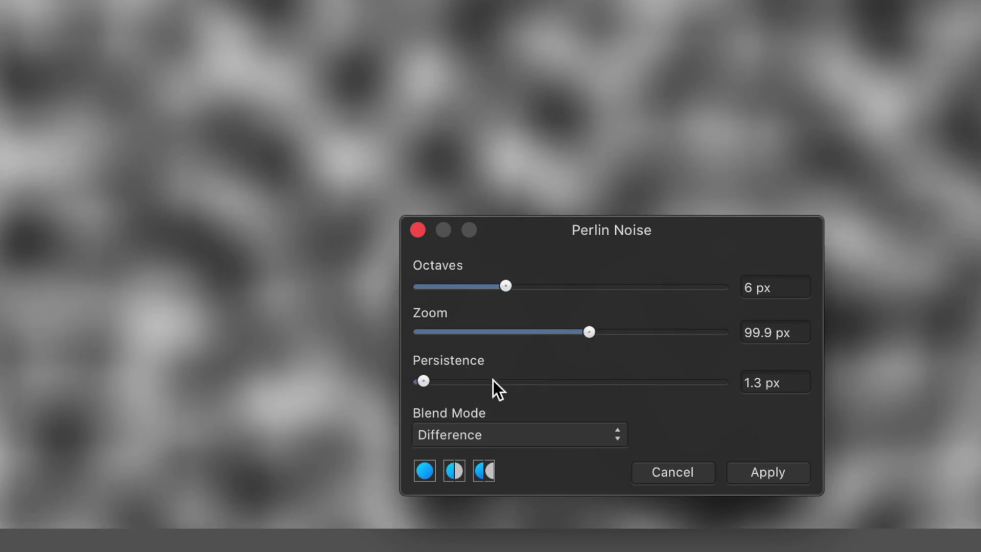
drag(494, 381, 416, 382)
click(541, 436)
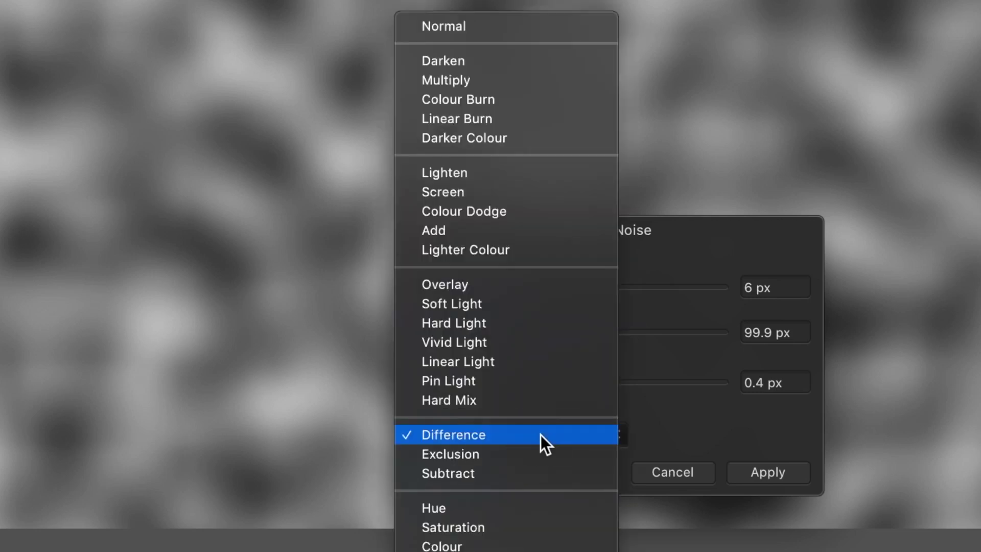
click(501, 435)
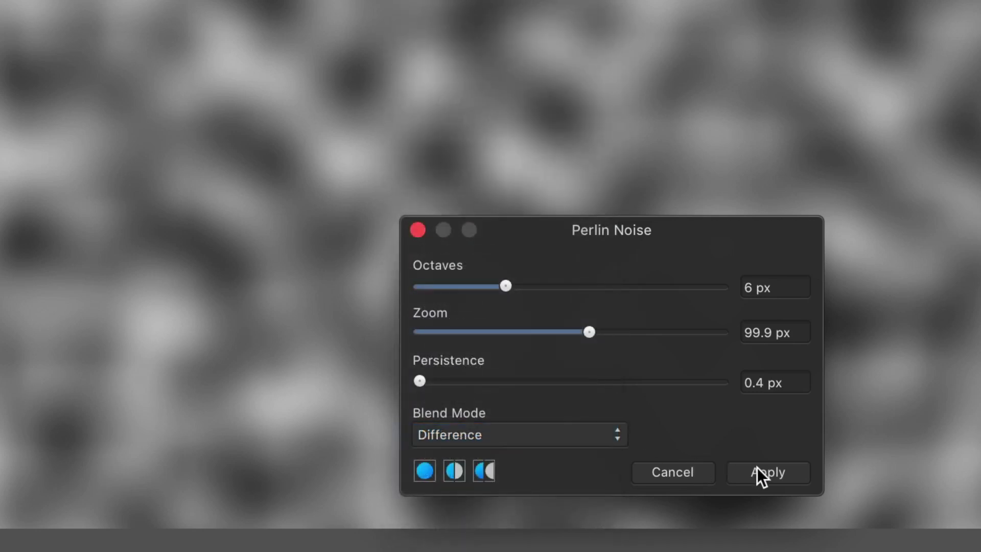
click(756, 468)
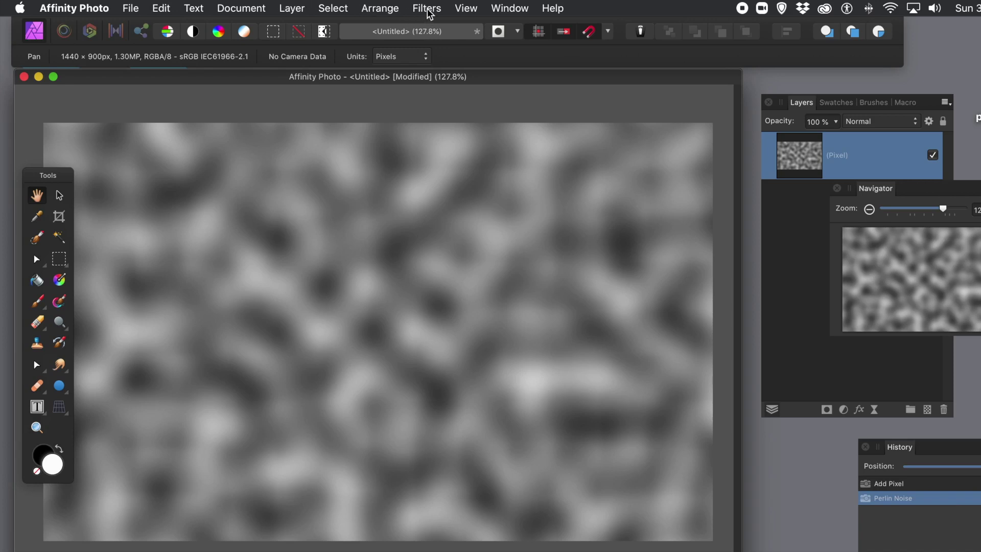
Run a second Perlin Noise pass at Octaves 7, Zoom 269.1, Persistence 70.4, Difference
click(427, 8)
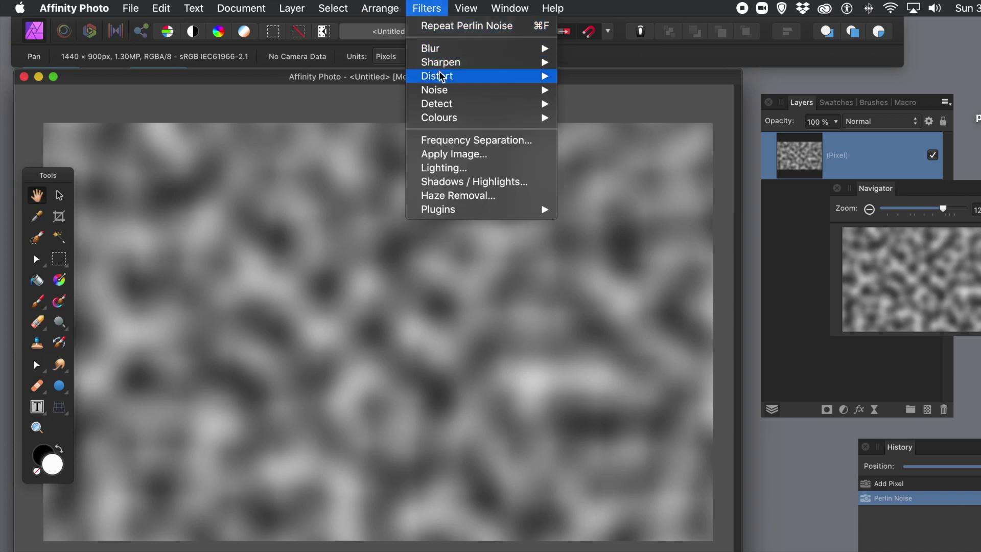
mouse_move(442, 95)
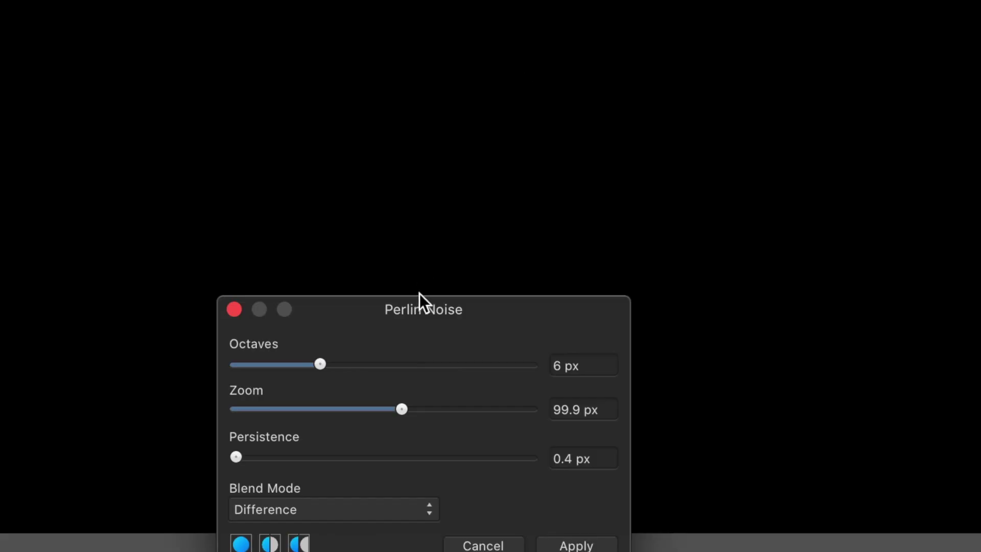
drag(348, 309, 642, 180)
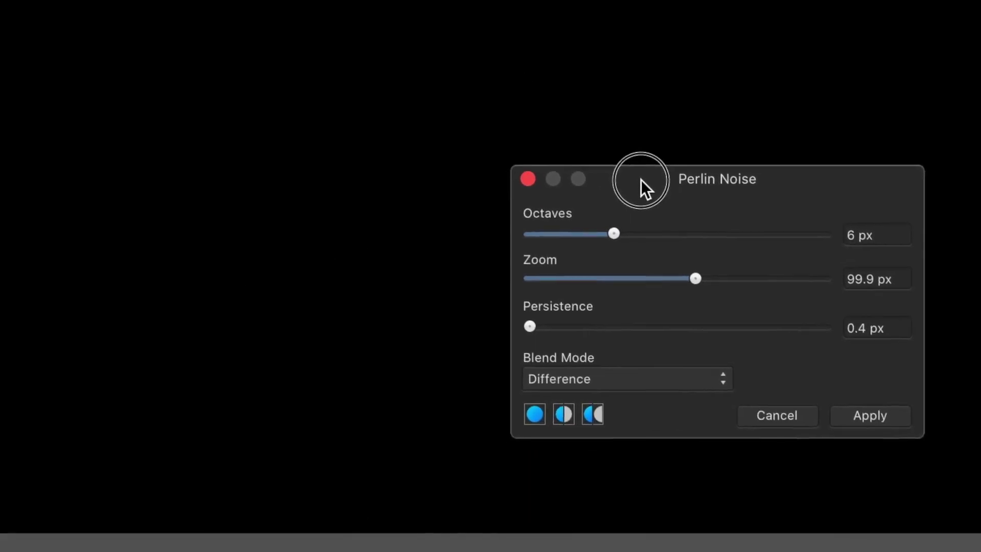
drag(711, 276, 745, 276)
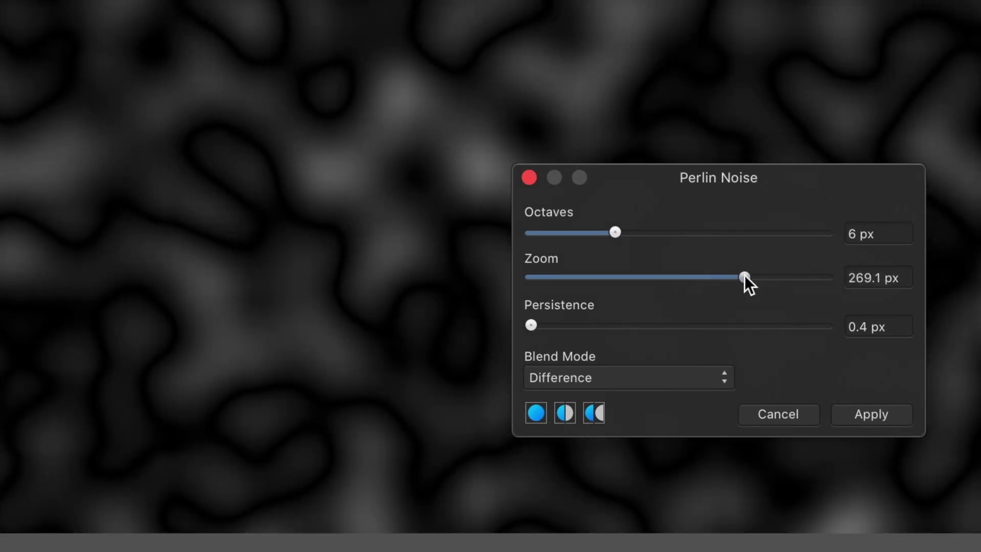
drag(578, 327, 739, 325)
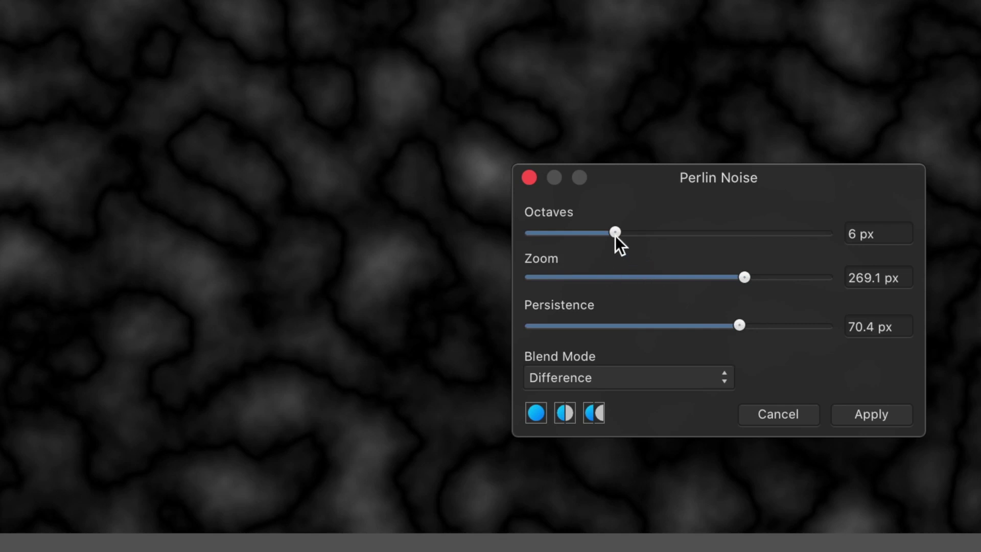
drag(615, 234, 649, 234)
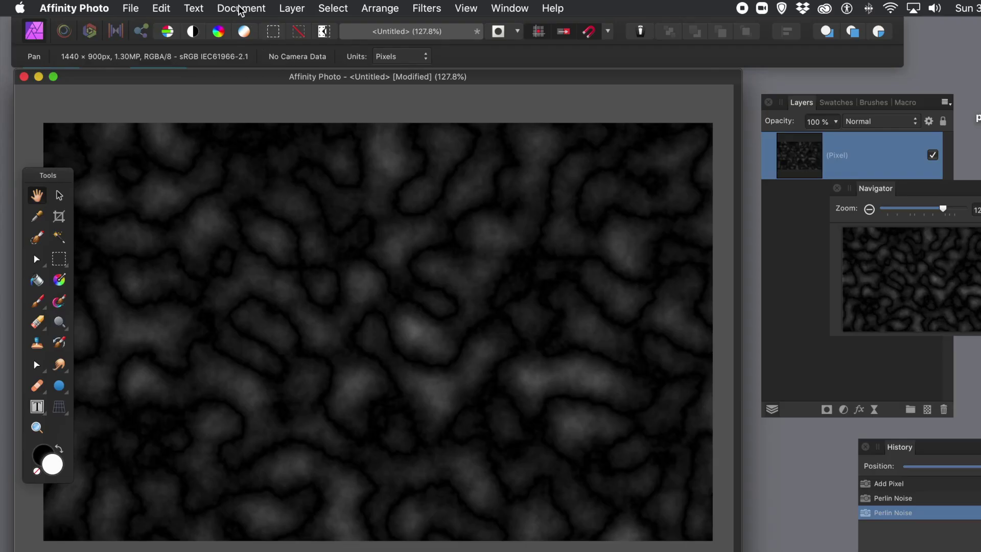
click(428, 9)
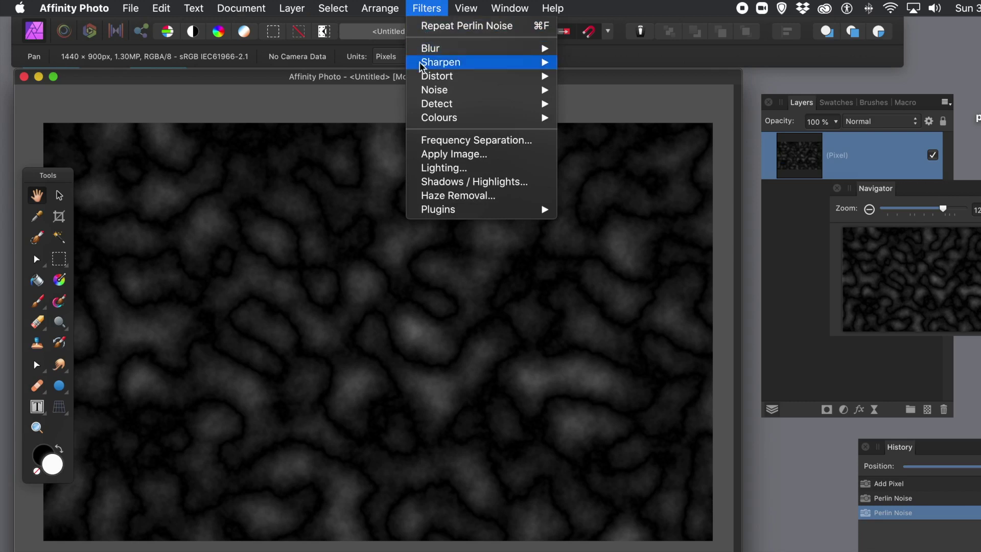
Apply a third Perlin Noise pass at Octaves 9, Zoom 230.5, Persistence 57.7, Difference
mouse_move(428, 96)
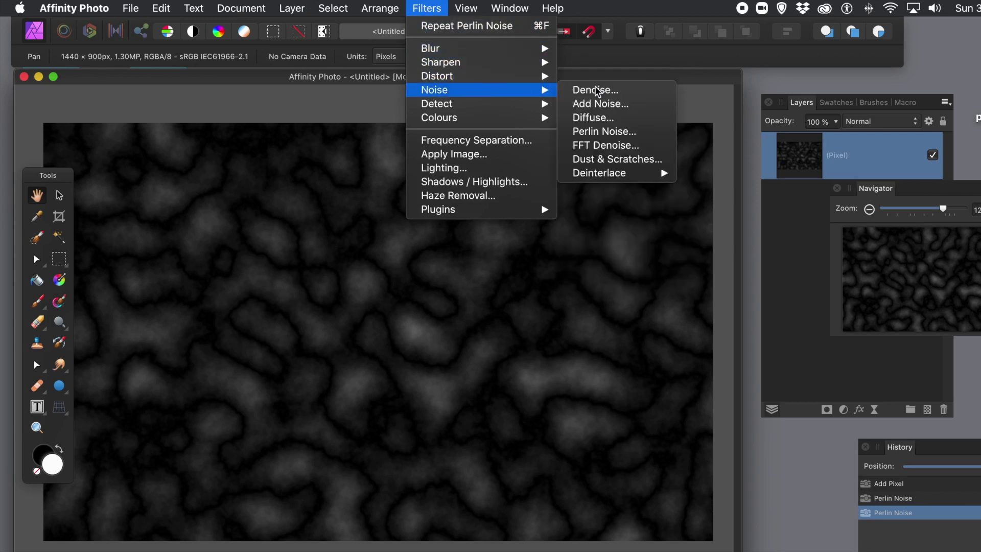
click(596, 132)
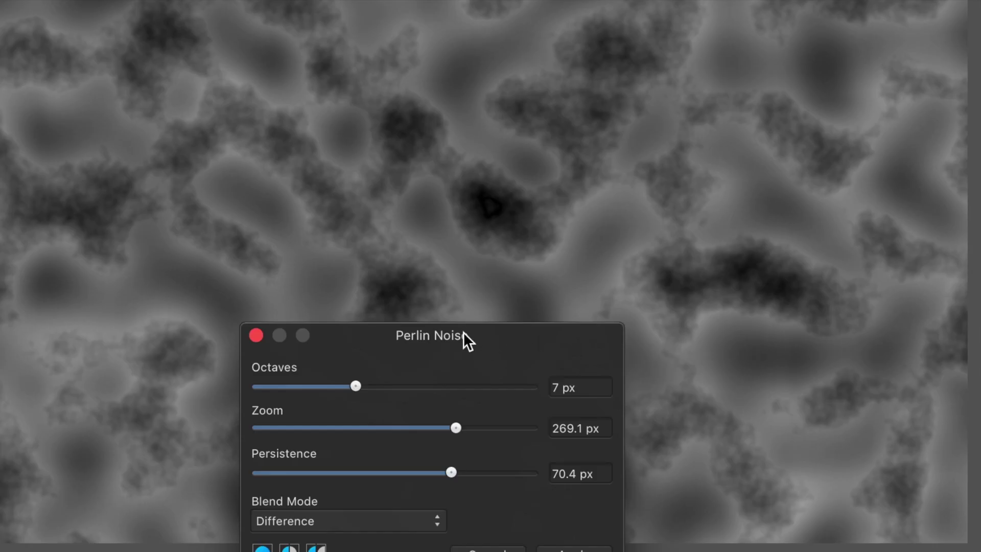
drag(462, 333, 795, 185)
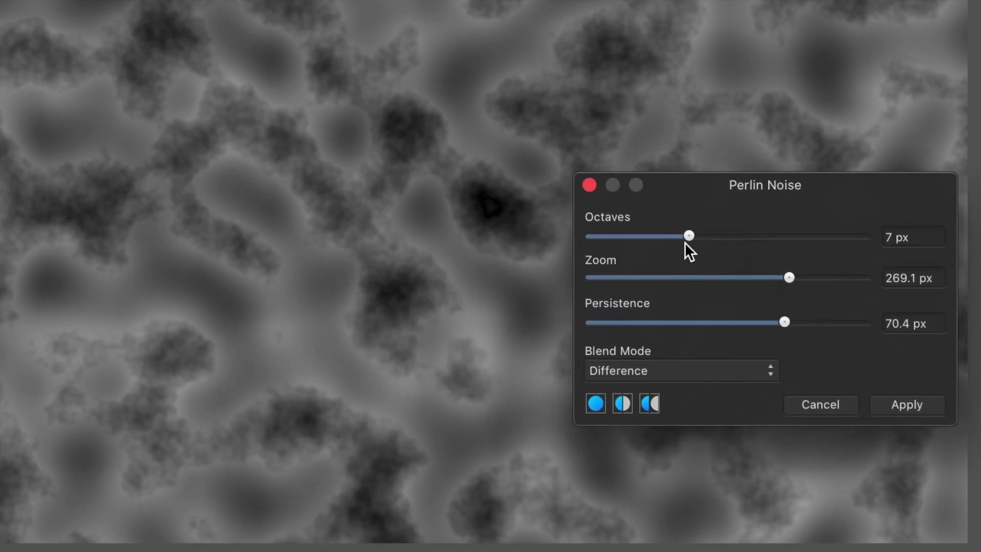
drag(682, 235, 668, 235)
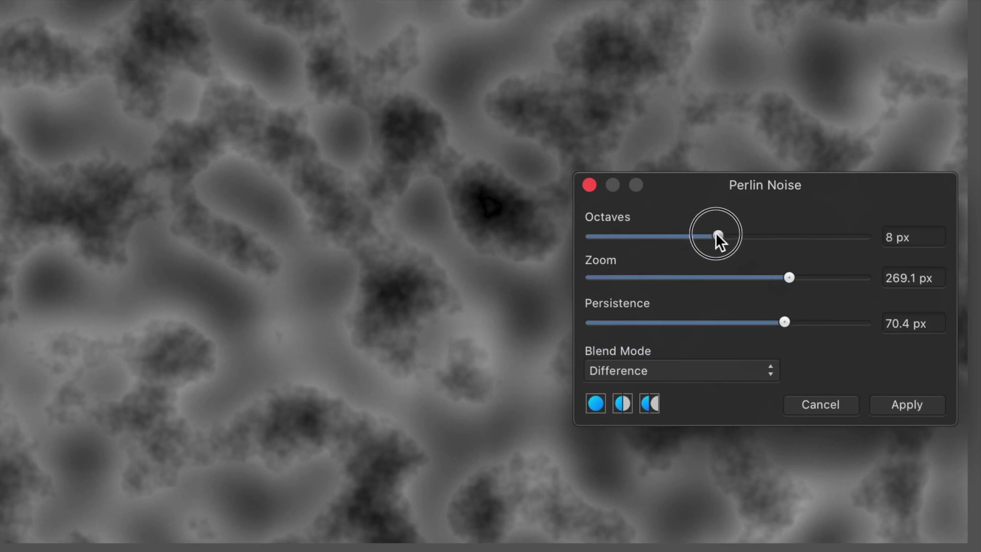
mouse_move(785, 279)
mouse_down()
mouse_move(742, 278)
mouse_move(775, 280)
mouse_up()
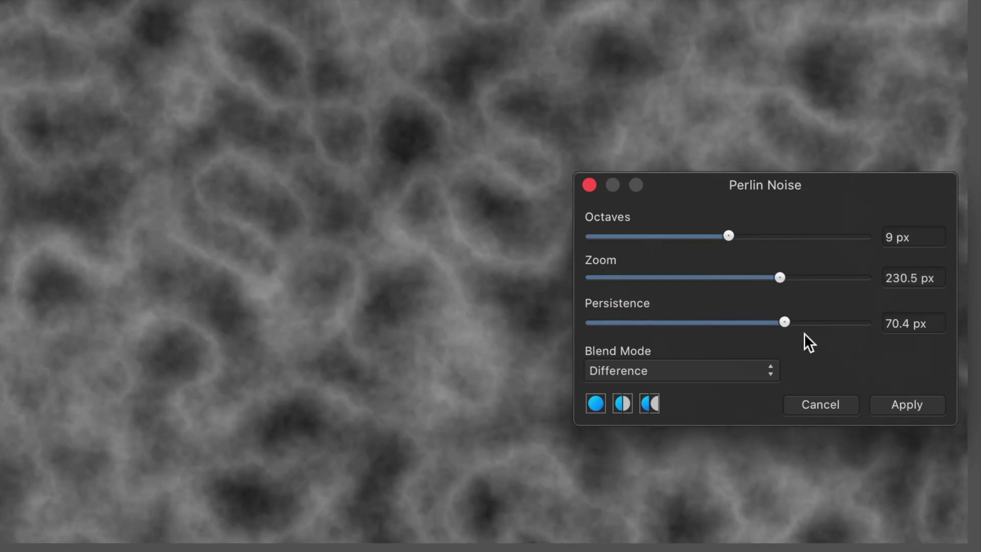
drag(788, 323, 750, 321)
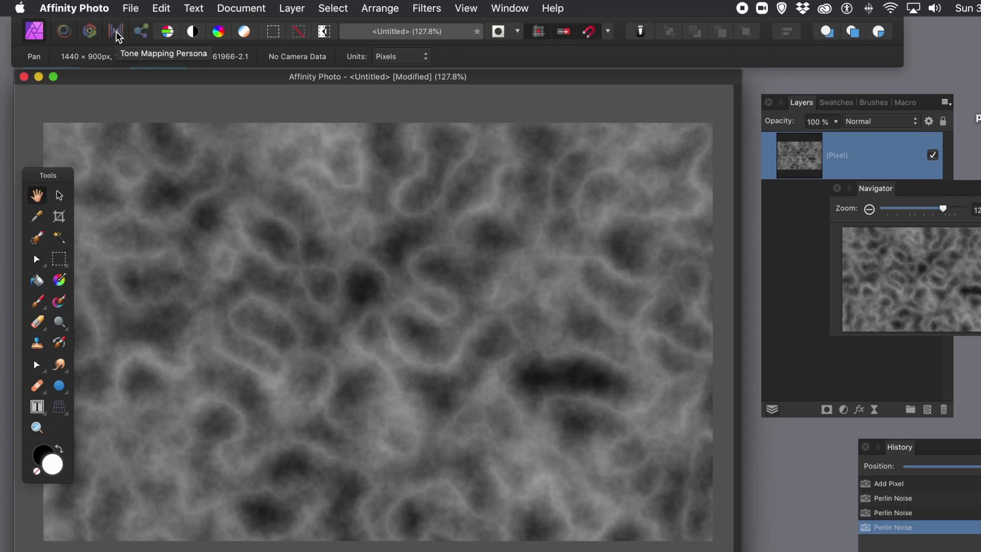
In Tone Map, set Exposure -1.018, Blackpoint 4%, Brightness 12%, Contrast 7%, Saturation 25%
click(116, 32)
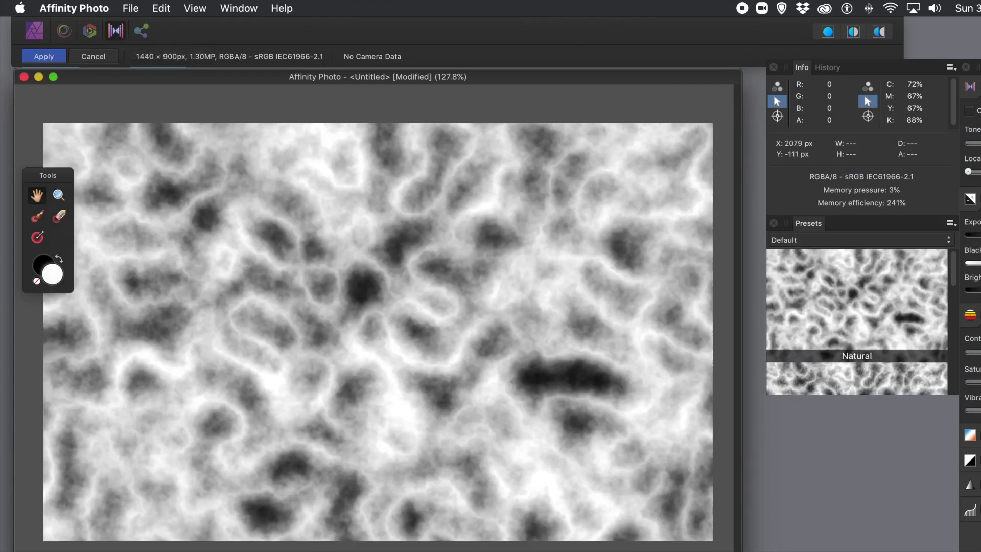
drag(976, 67, 526, 123)
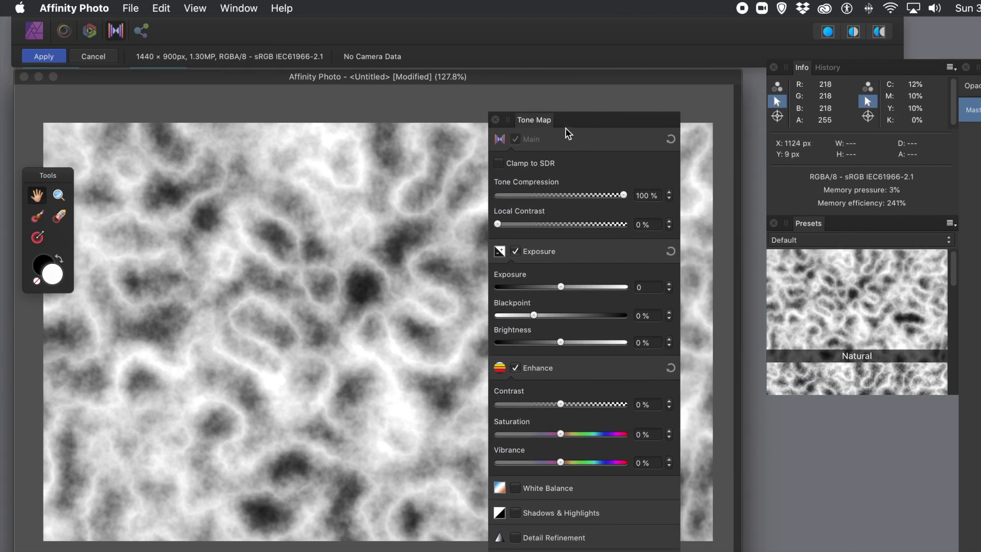
drag(549, 121, 627, 105)
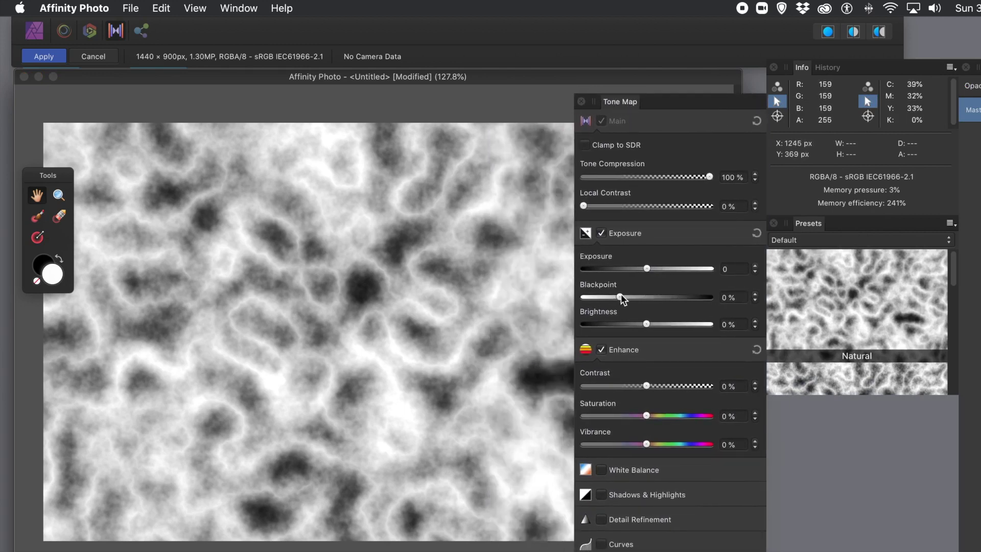
drag(621, 294, 614, 265)
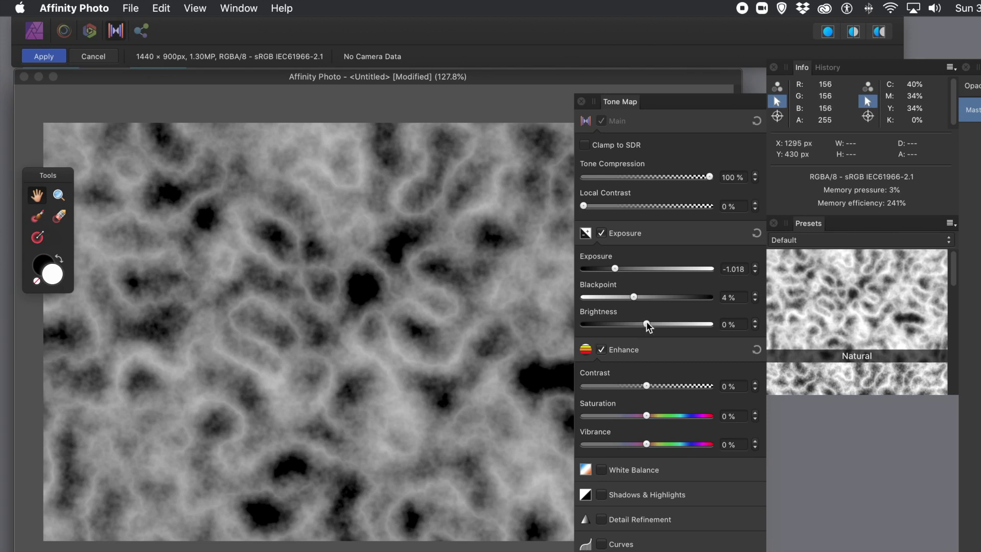
drag(645, 323, 676, 324)
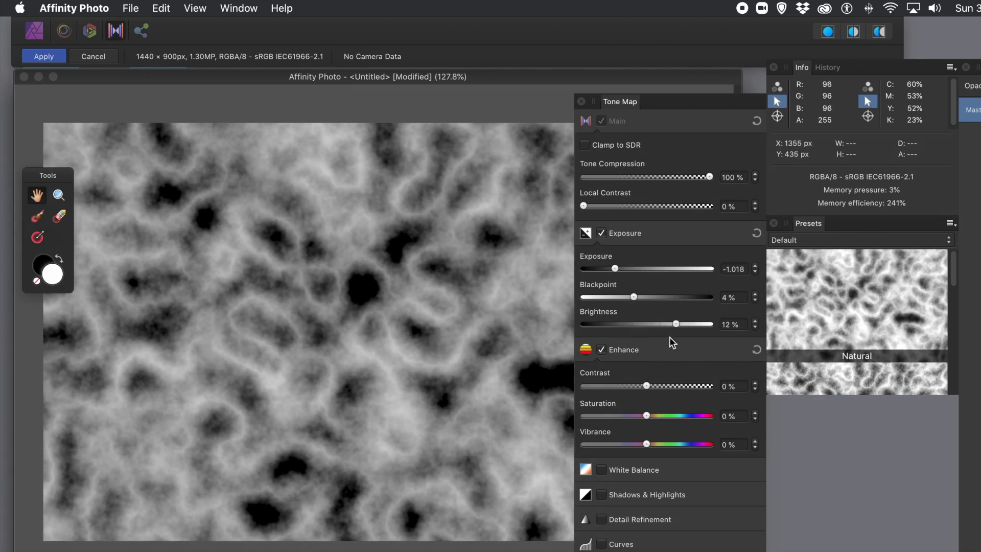
drag(646, 385, 663, 418)
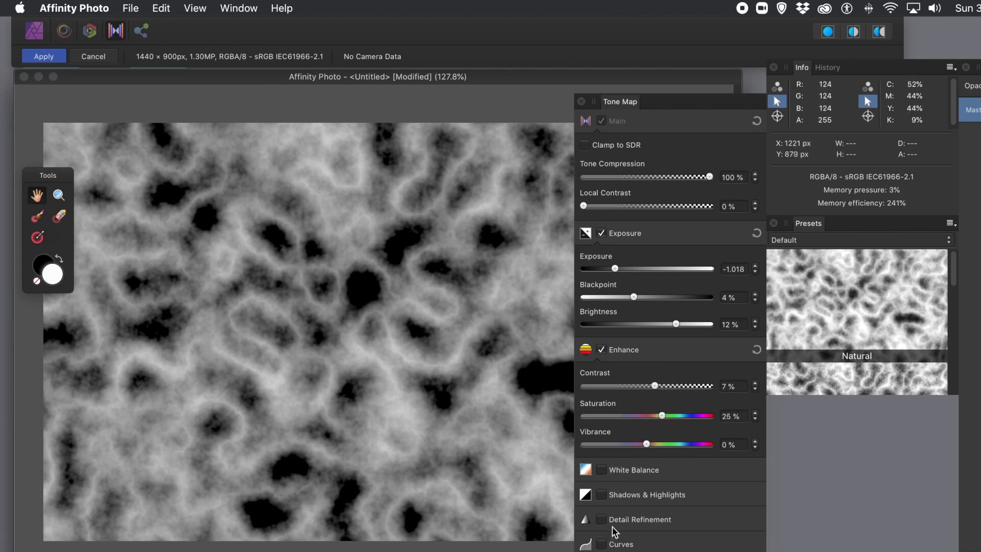
click(601, 495)
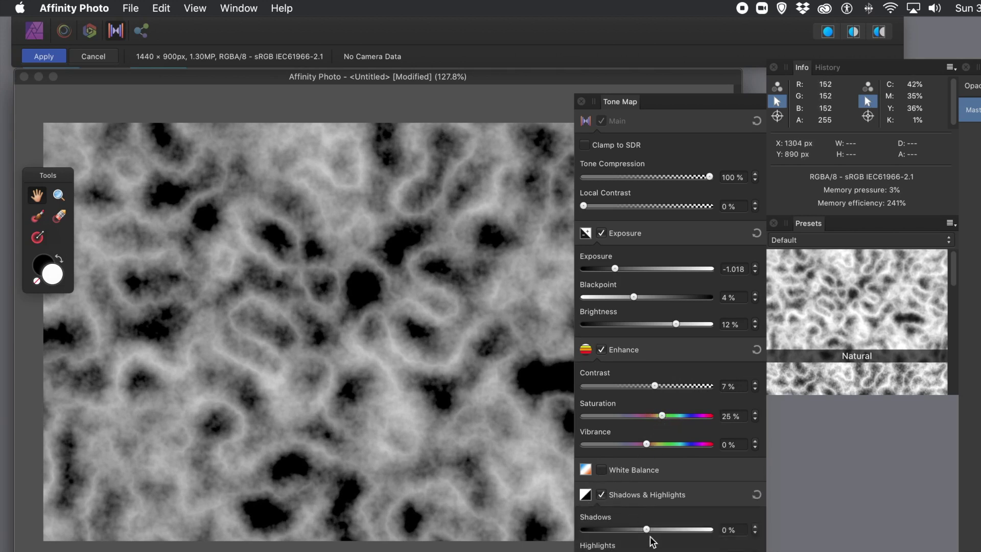
Set the tone map's Shadows to 4% and Highlights to 43%
drag(650, 529, 668, 551)
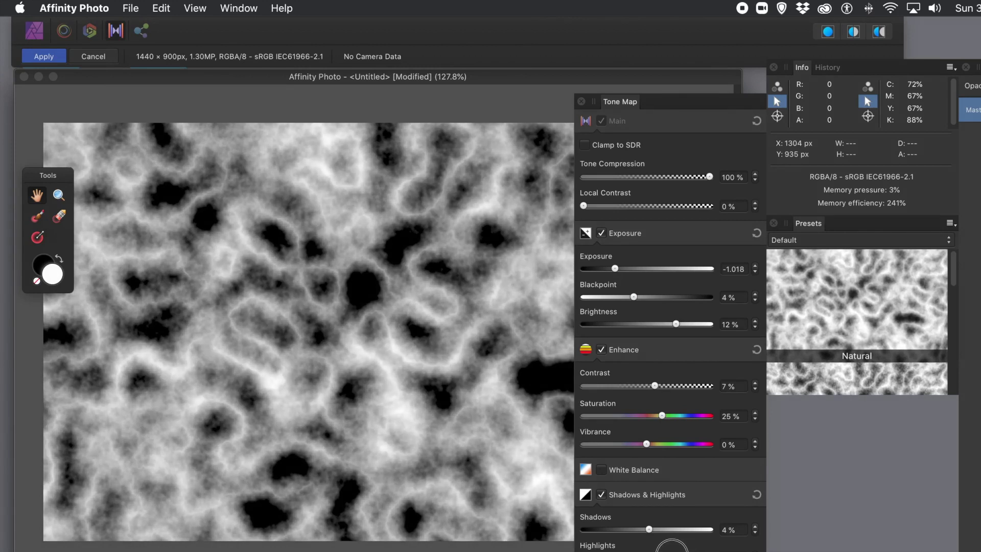
drag(673, 550, 674, 550)
click(622, 109)
drag(622, 109, 620, 40)
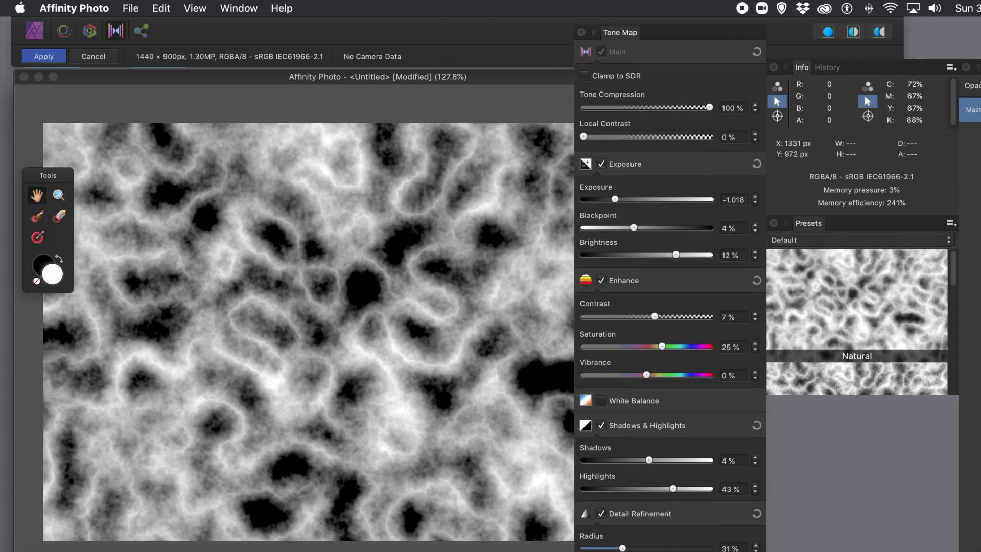
Set detail radius 1%, tone compression 95%, local contrast 39%, and apply the tone map
drag(624, 549, 586, 549)
drag(677, 106, 704, 106)
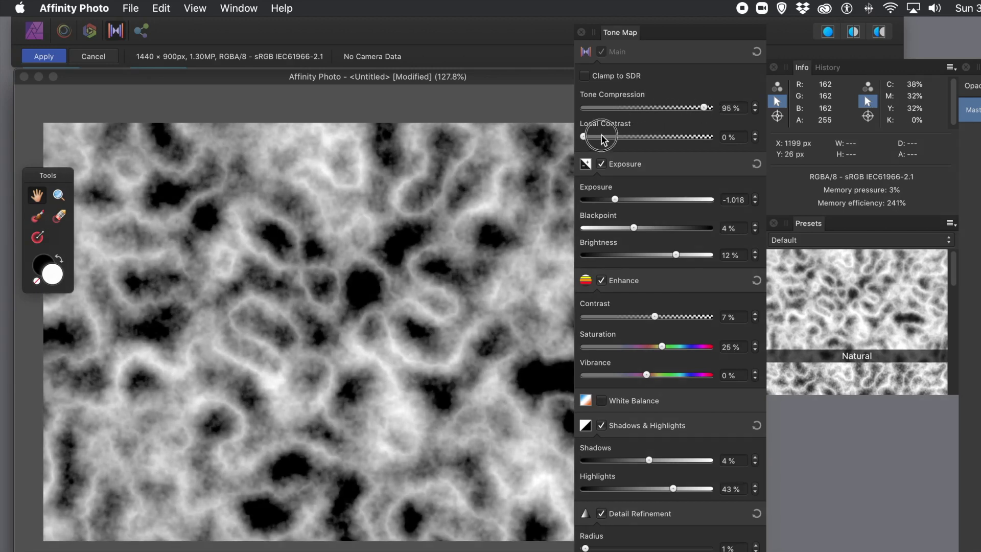
drag(602, 136, 634, 138)
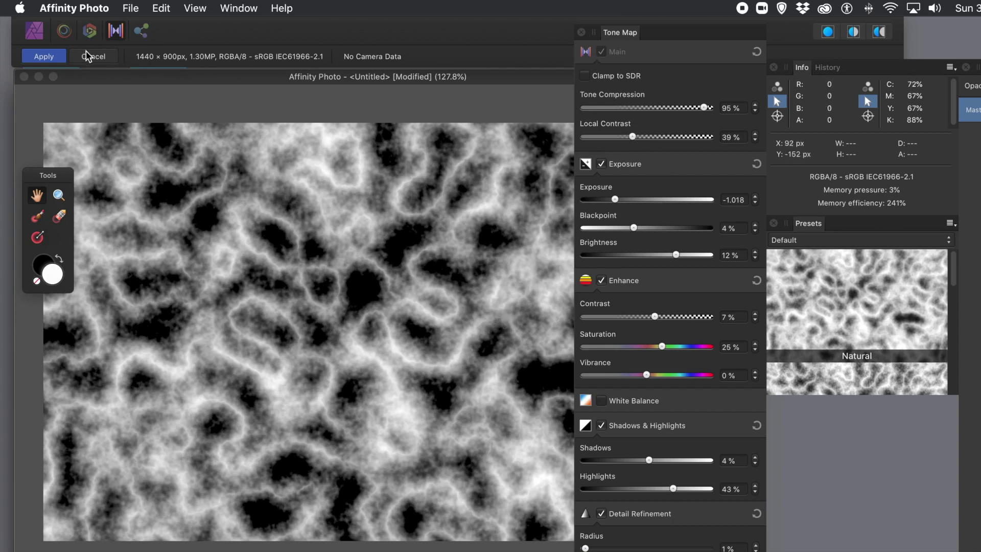
click(56, 57)
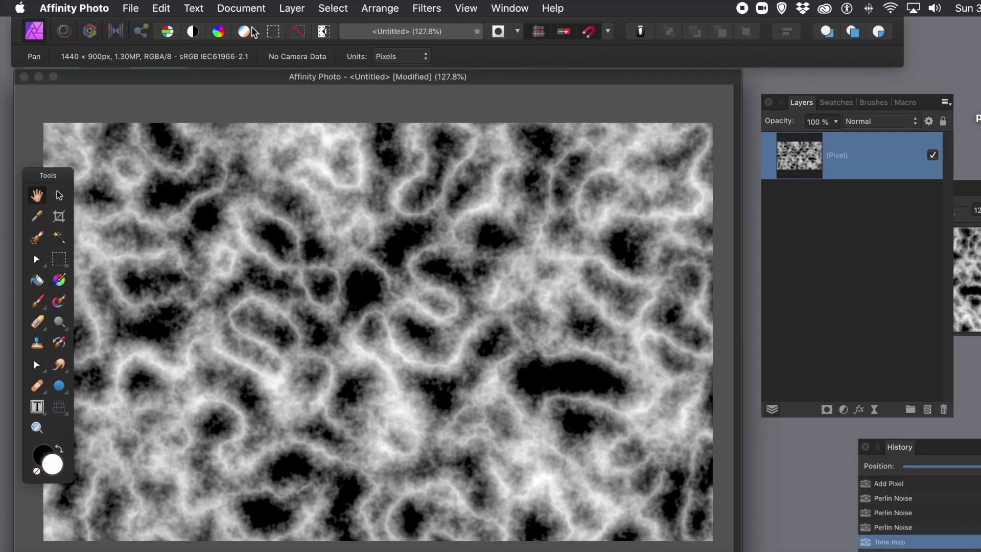
Invert the noise layer's tones with Layer > Invert
click(300, 10)
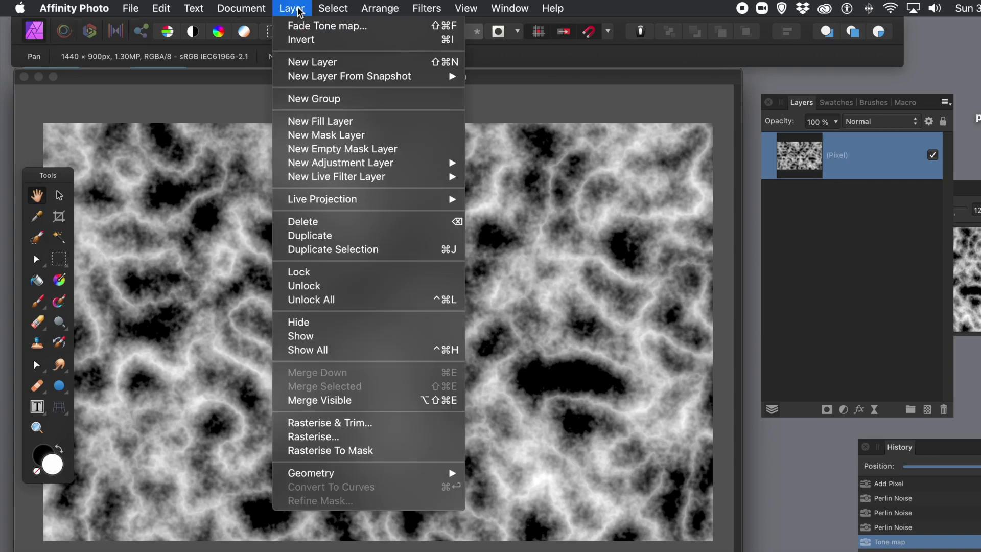
click(309, 44)
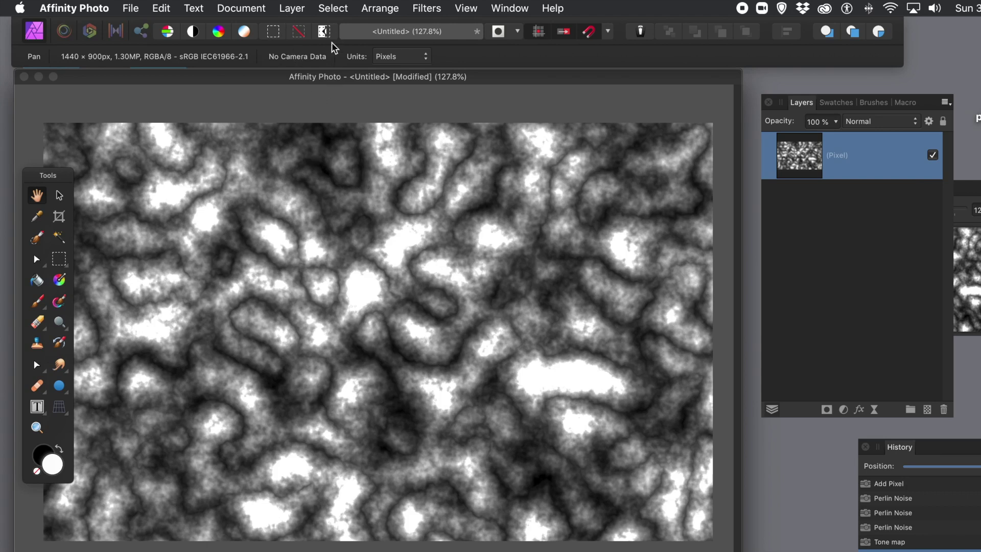
Apply a fourth Perlin Noise pass at Octaves 9, Zoom 181.8, Persistence 42.7, Difference
click(433, 8)
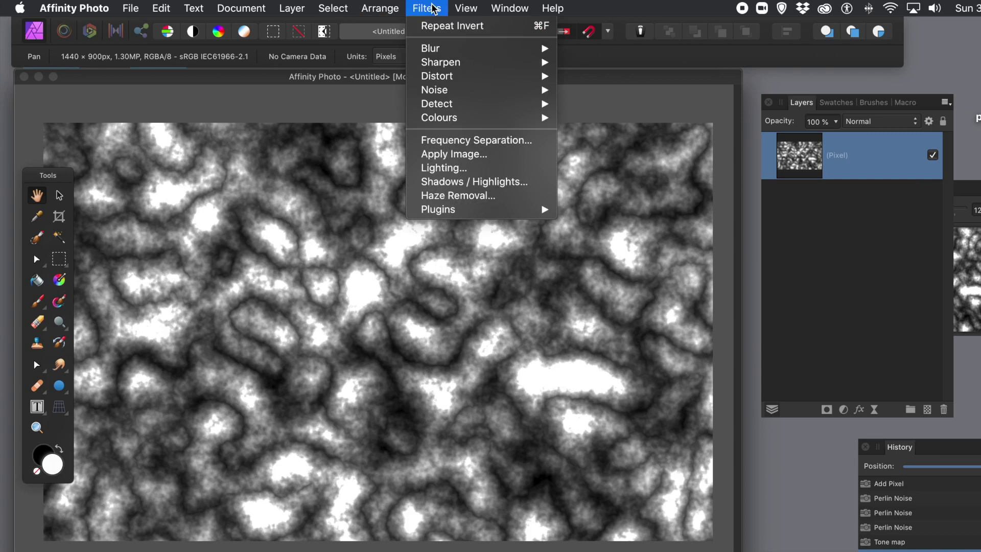
mouse_move(441, 81)
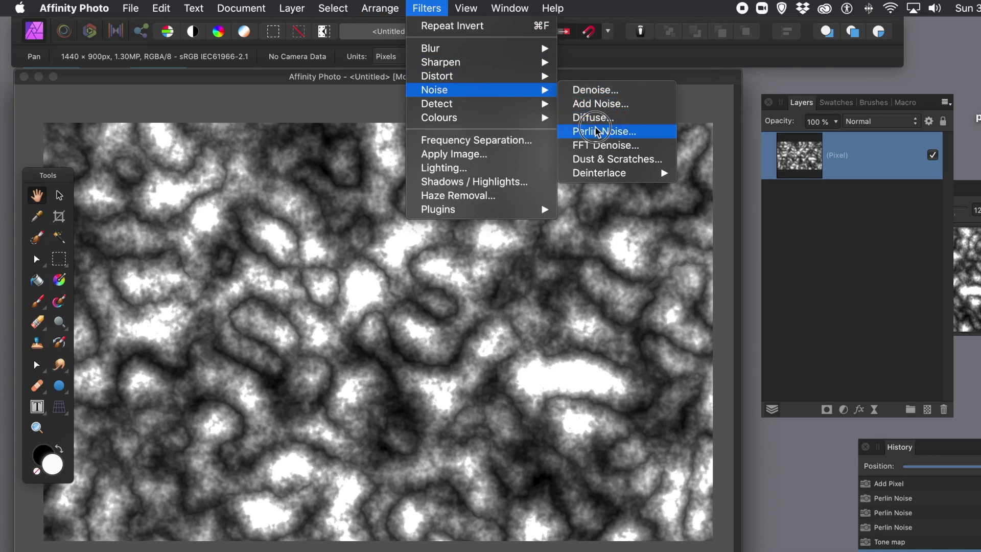
click(597, 131)
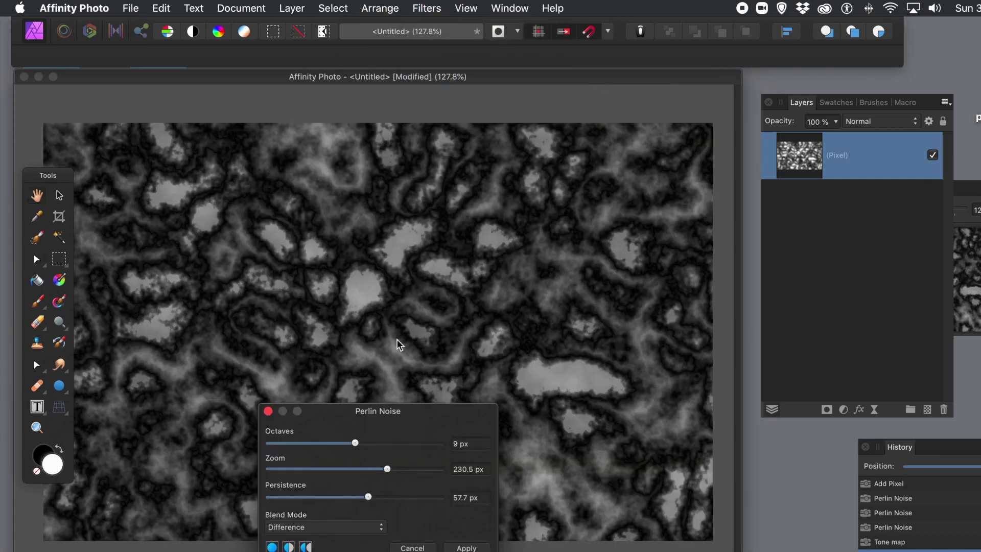
drag(364, 414, 639, 287)
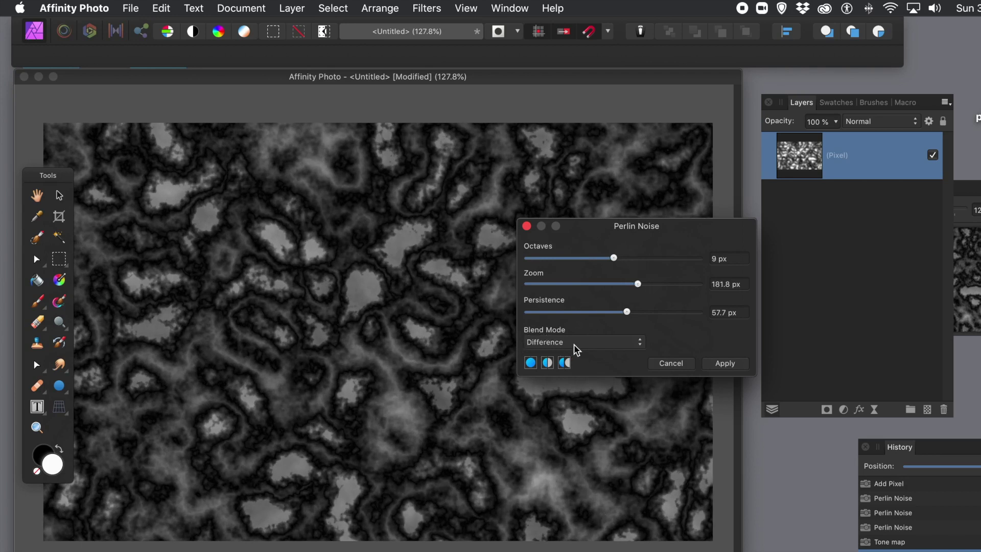
drag(627, 312, 602, 314)
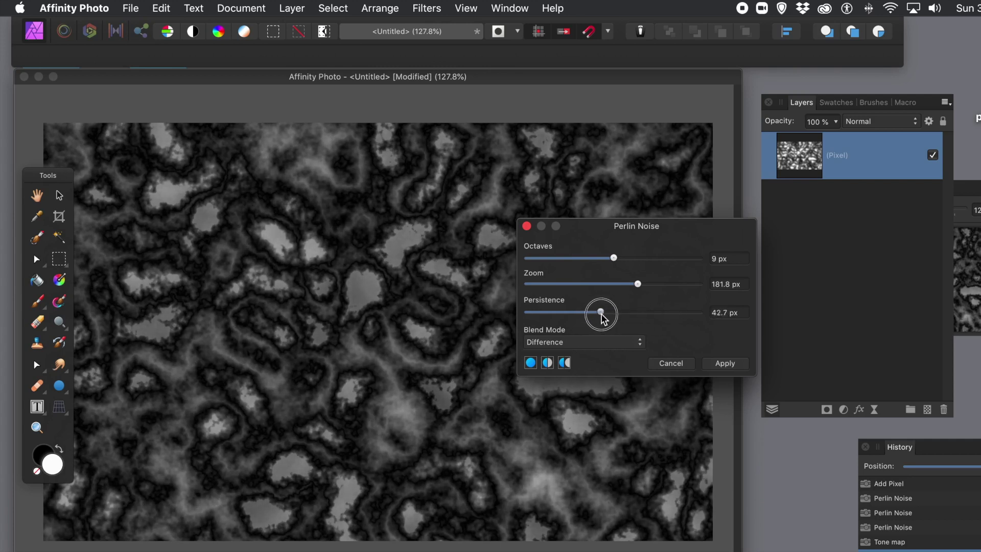
click(725, 364)
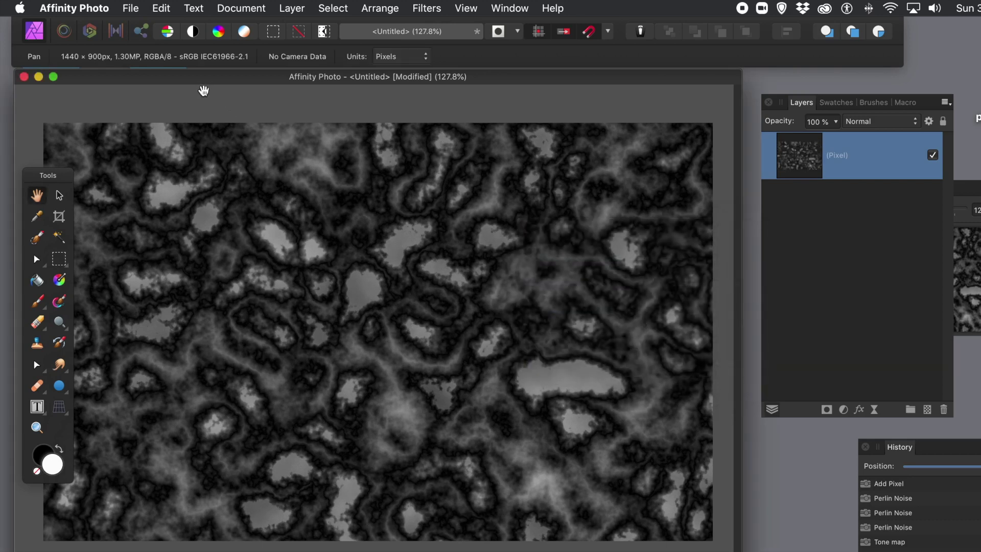
Apply a fifth Perlin Noise pass at Octaves 12, Zoom 309.2, Persistence 26.2, Difference
click(436, 9)
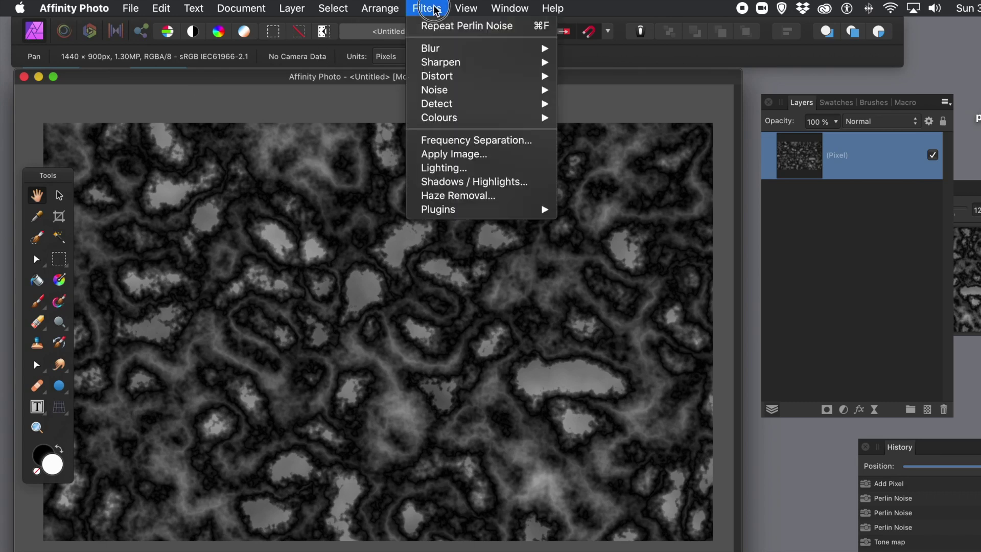
mouse_move(449, 91)
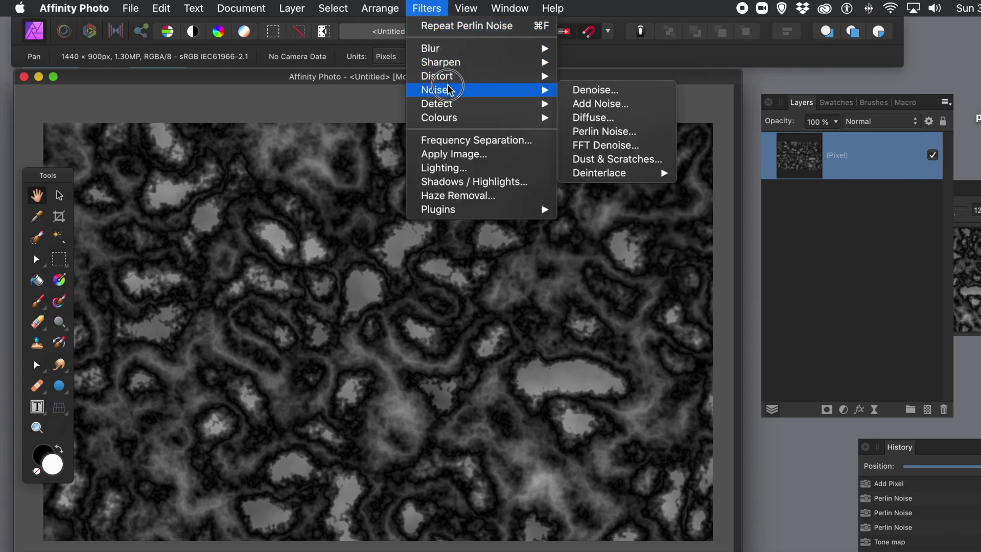
click(590, 132)
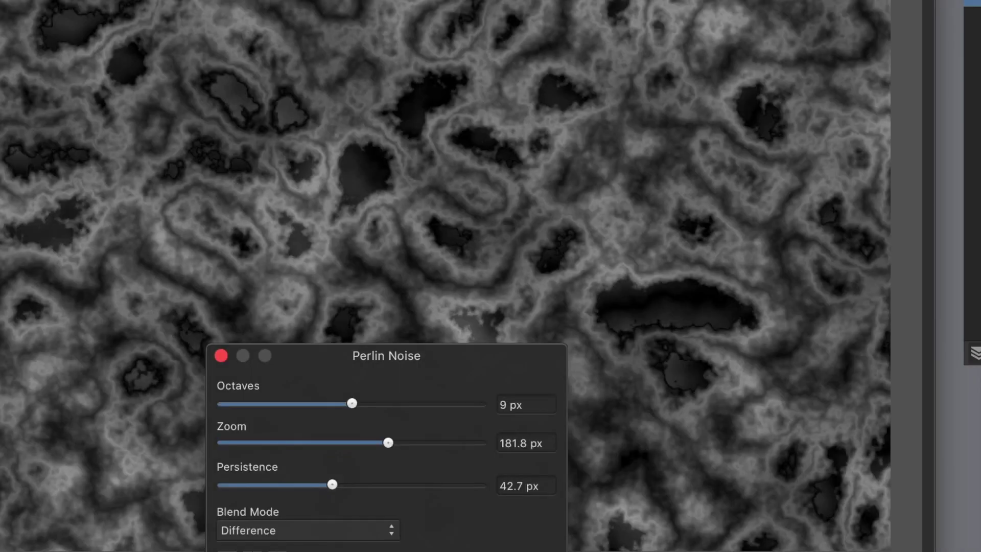
drag(352, 355, 659, 213)
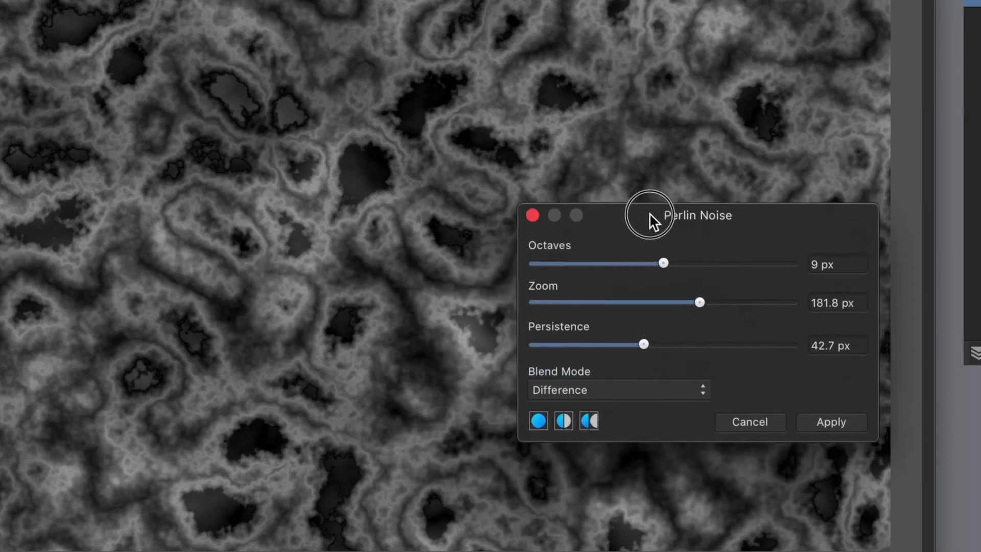
drag(650, 307, 732, 304)
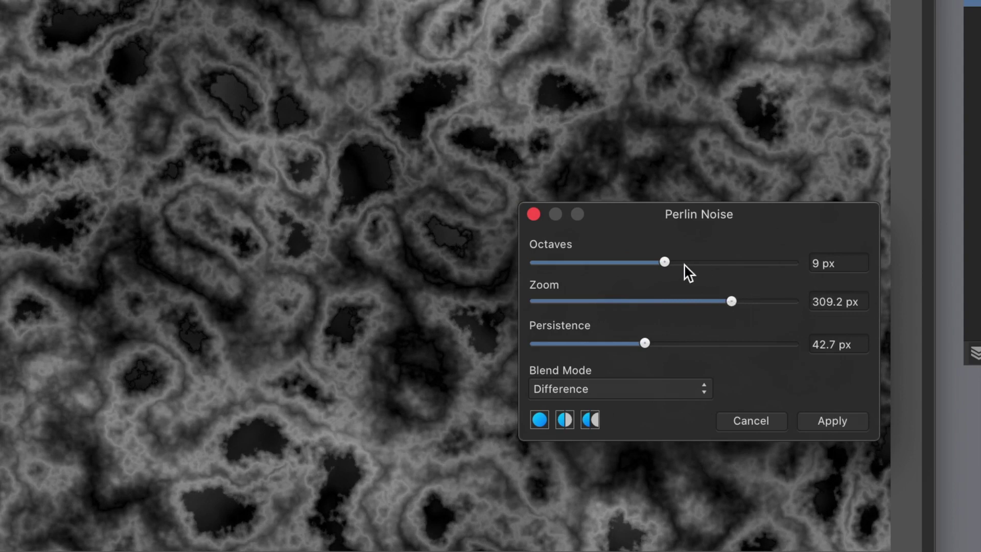
drag(664, 261, 719, 263)
drag(646, 342, 602, 332)
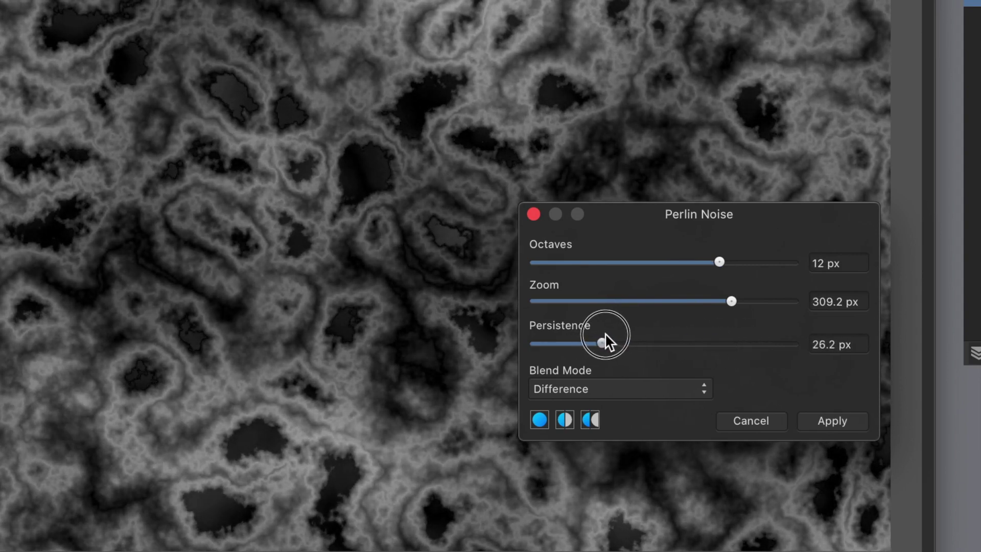
drag(609, 216, 804, 116)
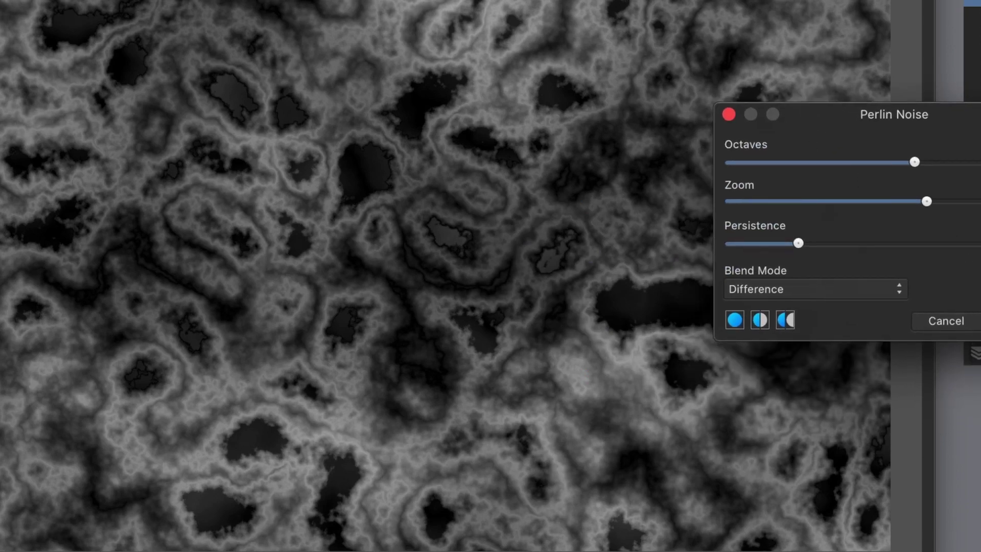
key(Return)
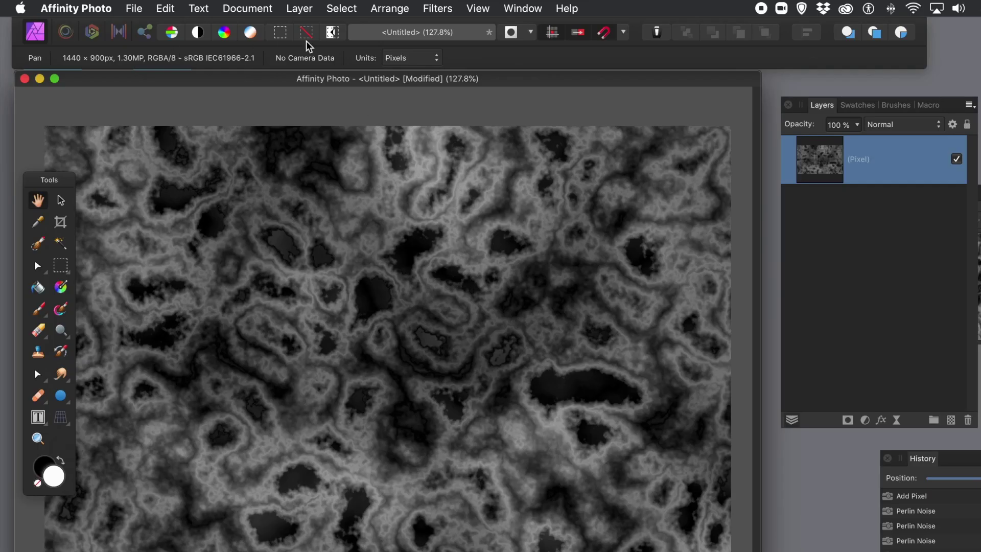
Invert the noise layer, then apply Auto Levels to boost its contrast
click(299, 8)
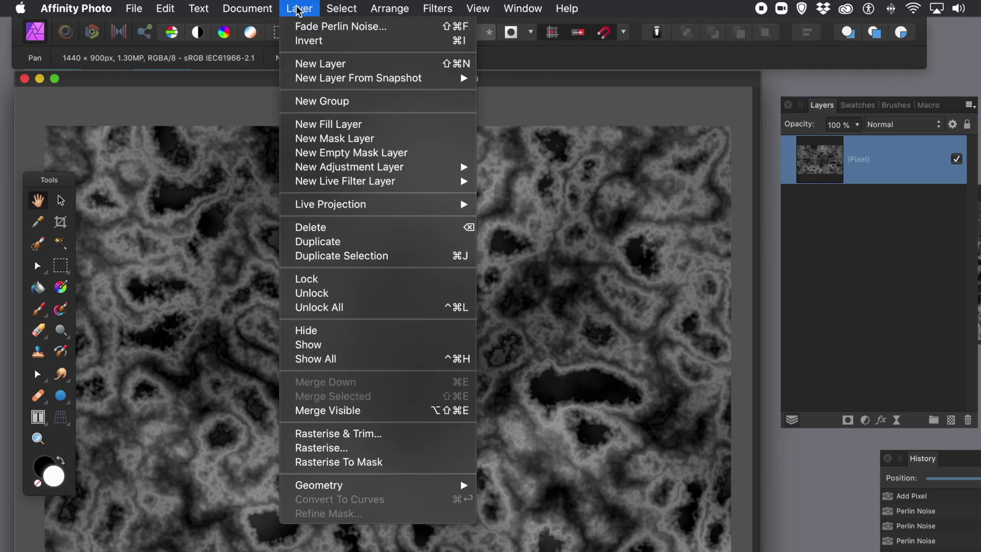
click(309, 43)
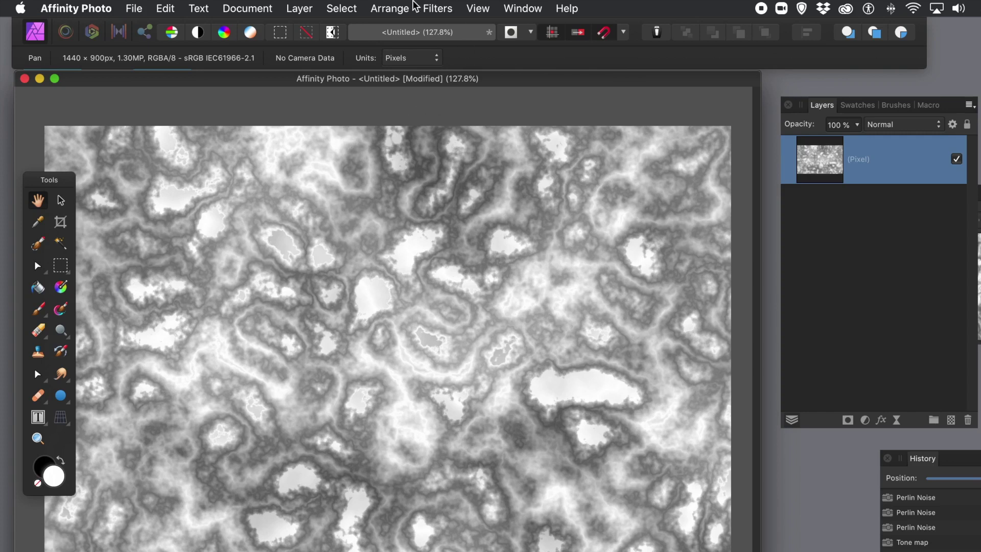
click(430, 9)
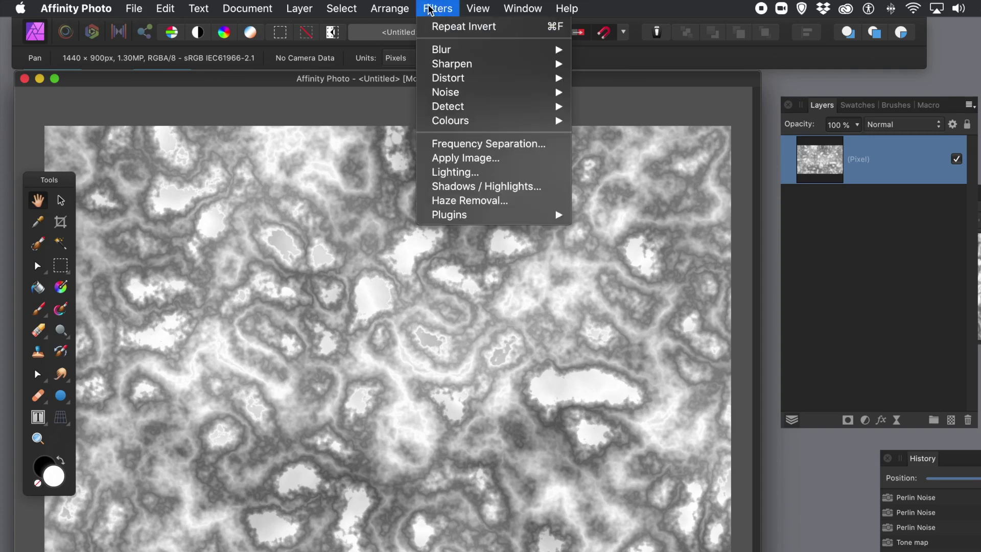
mouse_move(473, 123)
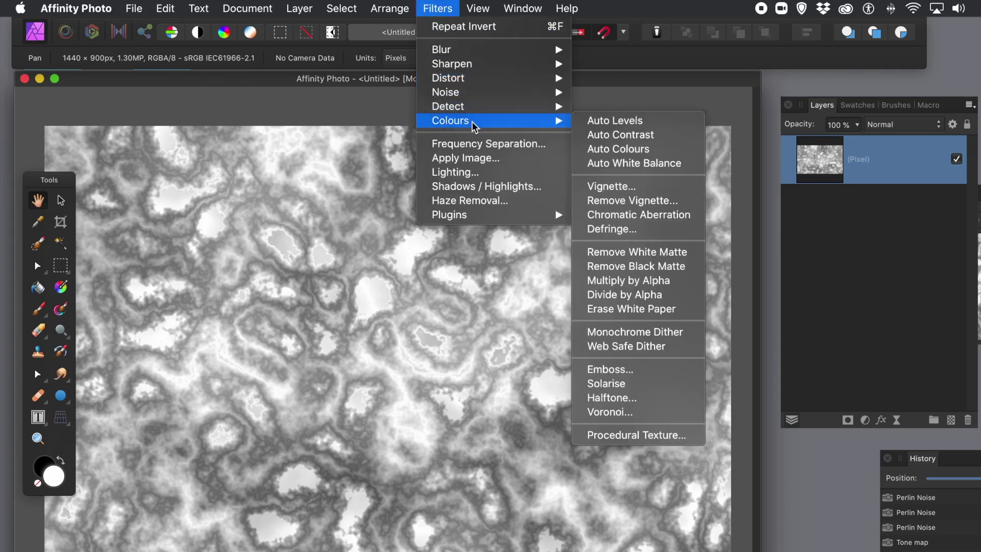
click(617, 125)
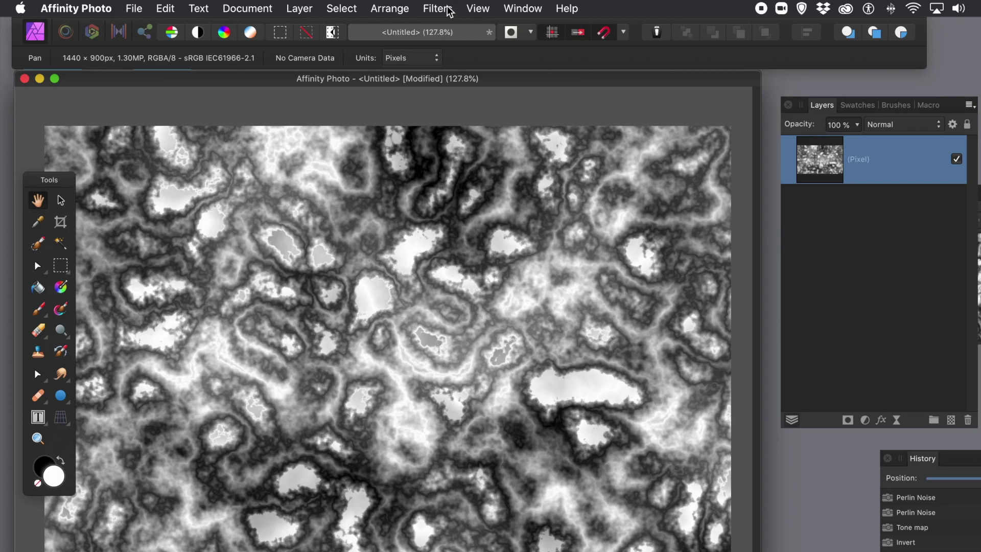
Open the Filters > Noise submenu and dismiss it without applying anything
click(449, 12)
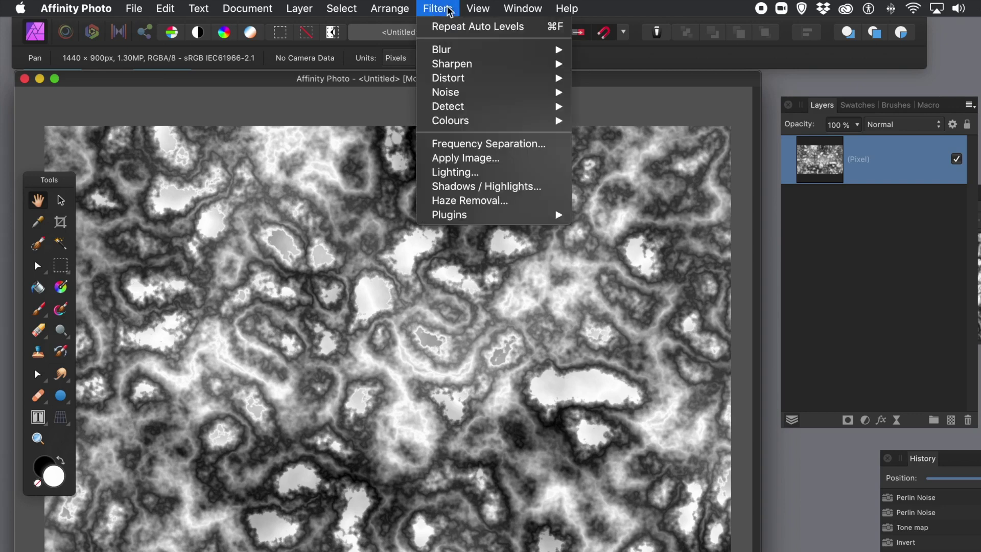
mouse_move(465, 94)
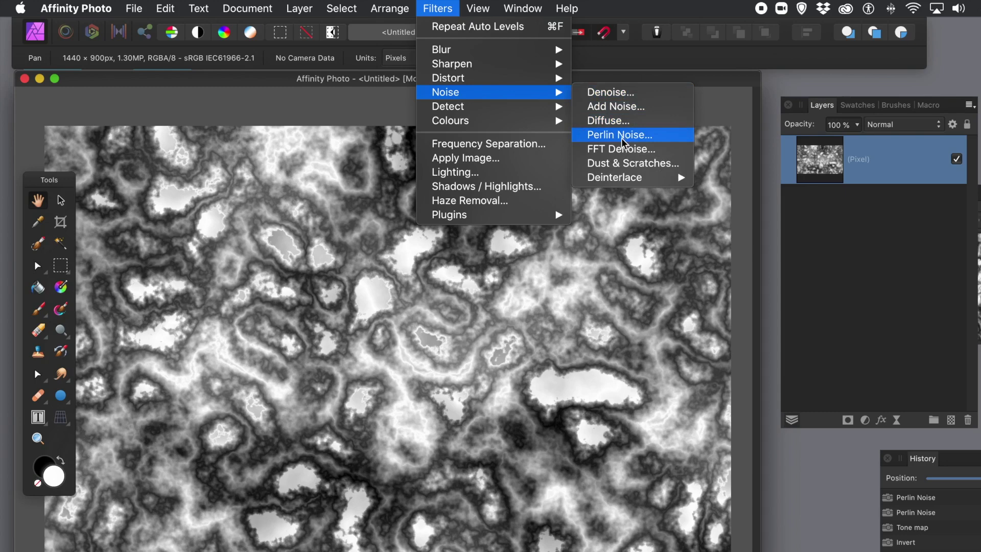
click(273, 101)
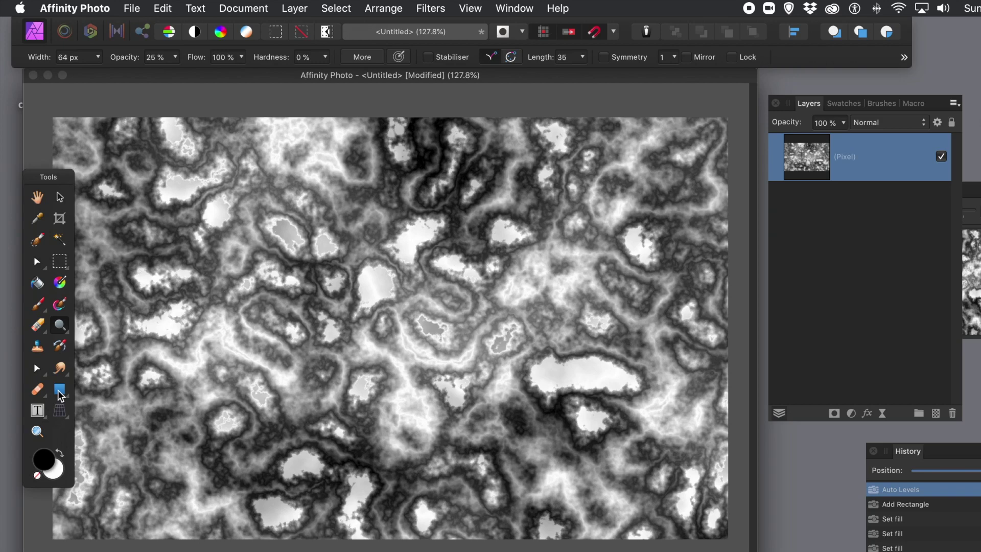
Draw a rectangle covering the entire canvas
click(59, 391)
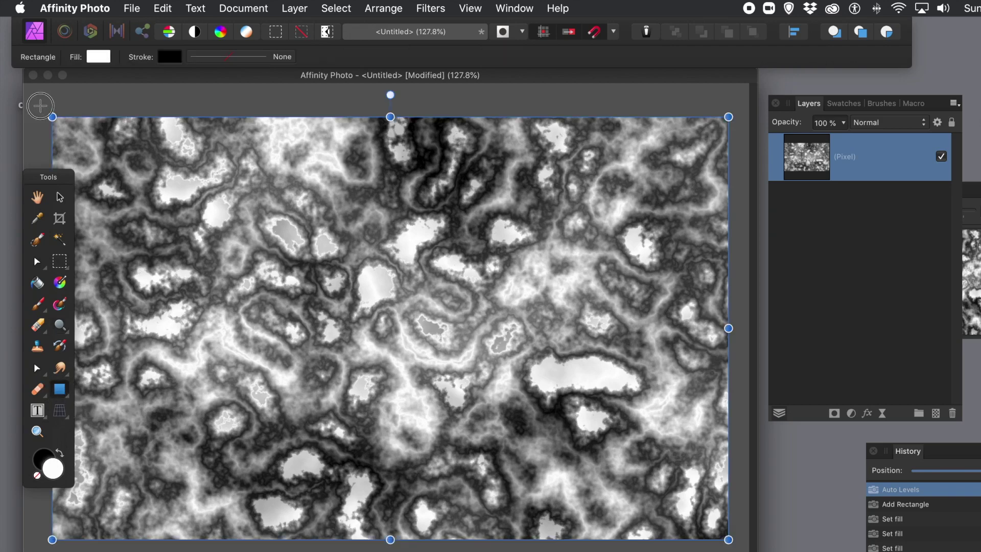
drag(41, 105, 718, 541)
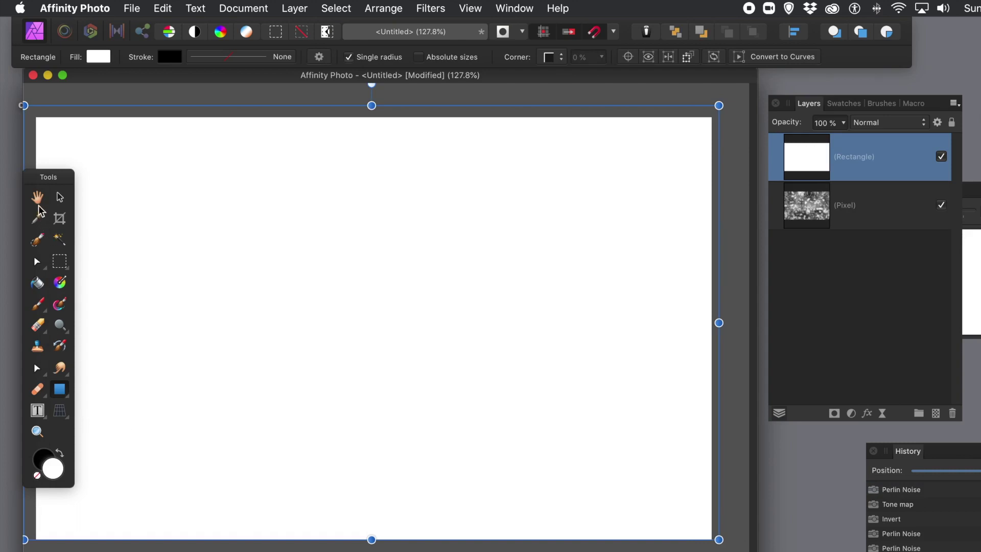
click(39, 200)
mouse_move(193, 202)
mouse_down()
mouse_move(228, 206)
mouse_move(201, 202)
mouse_up()
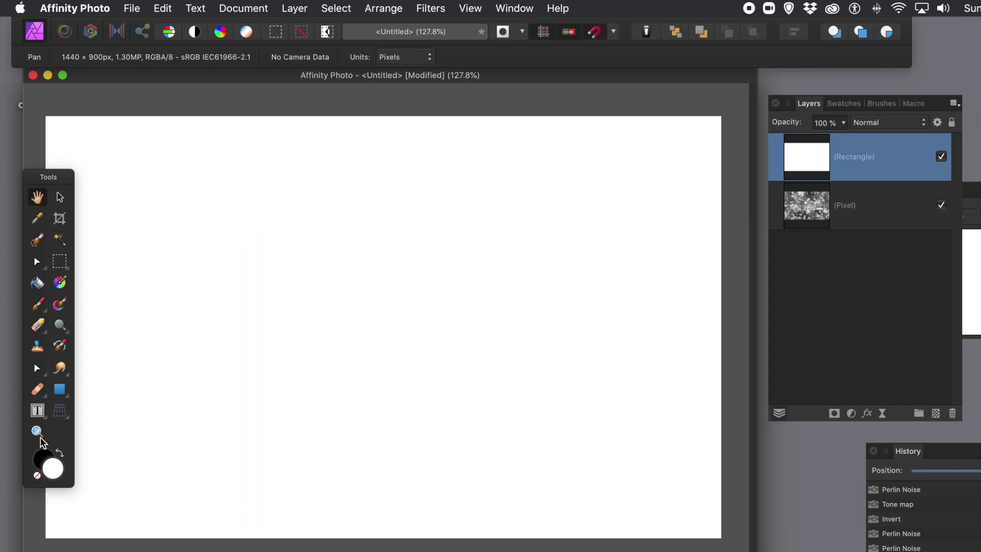
Fill the rectangle with light blue (H 202, S 59, L 79)
click(59, 390)
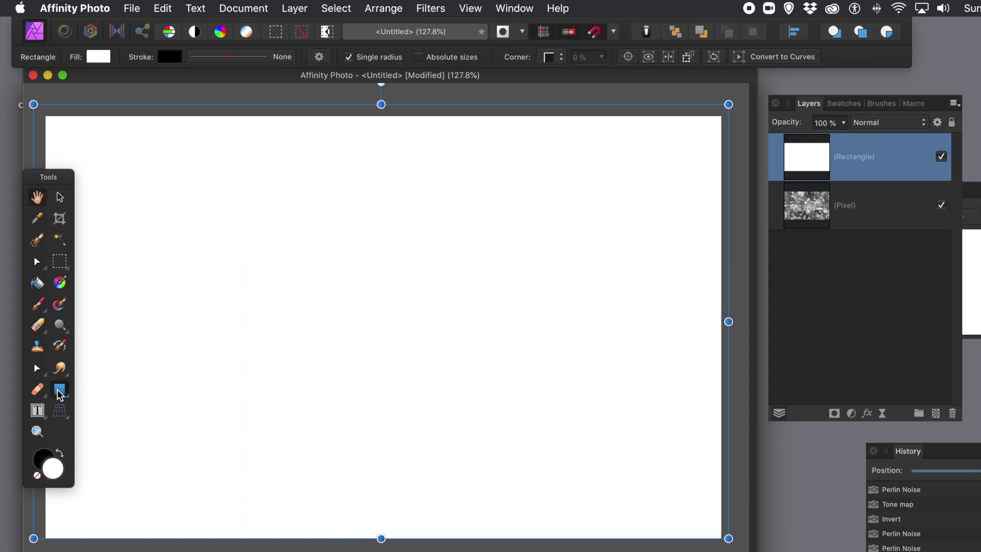
click(97, 56)
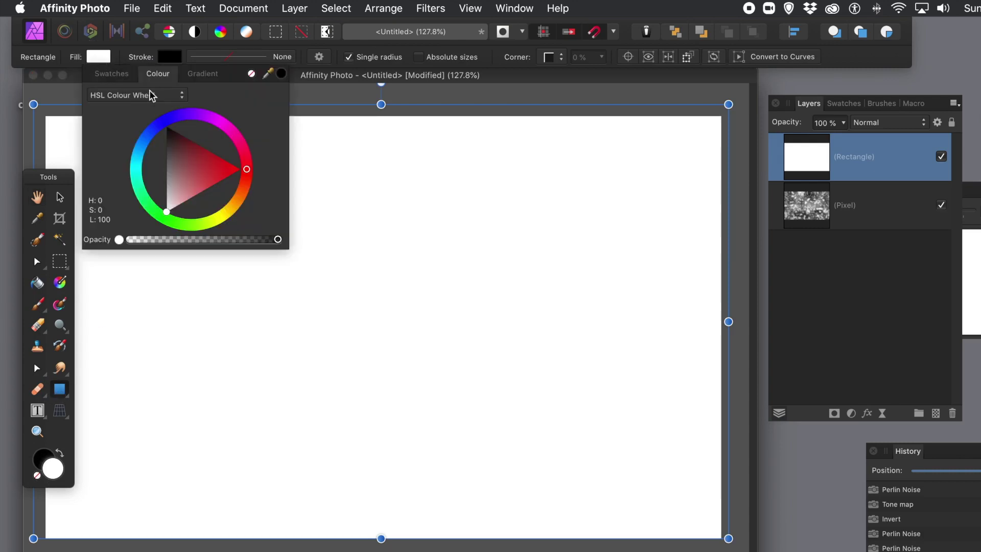
drag(154, 134, 143, 149)
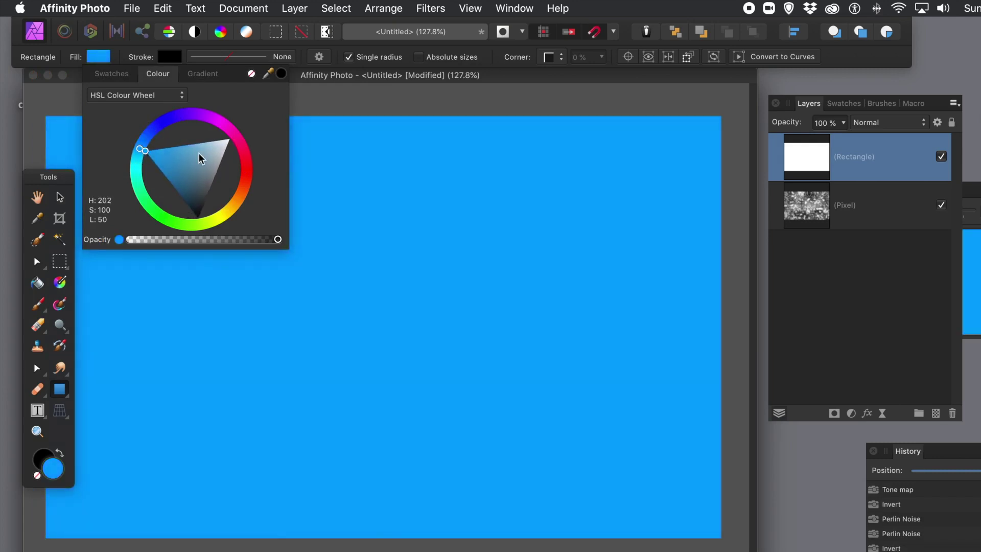
mouse_move(203, 158)
mouse_down()
mouse_move(211, 143)
mouse_move(207, 151)
mouse_up()
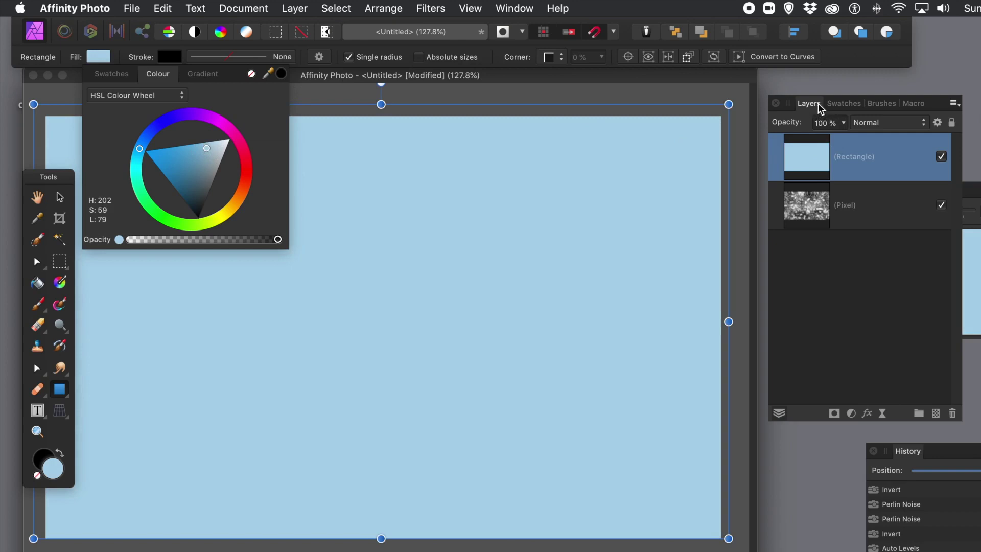
Set the rectangle layer's blend mode to Overlay and deselect the rectangle
click(881, 125)
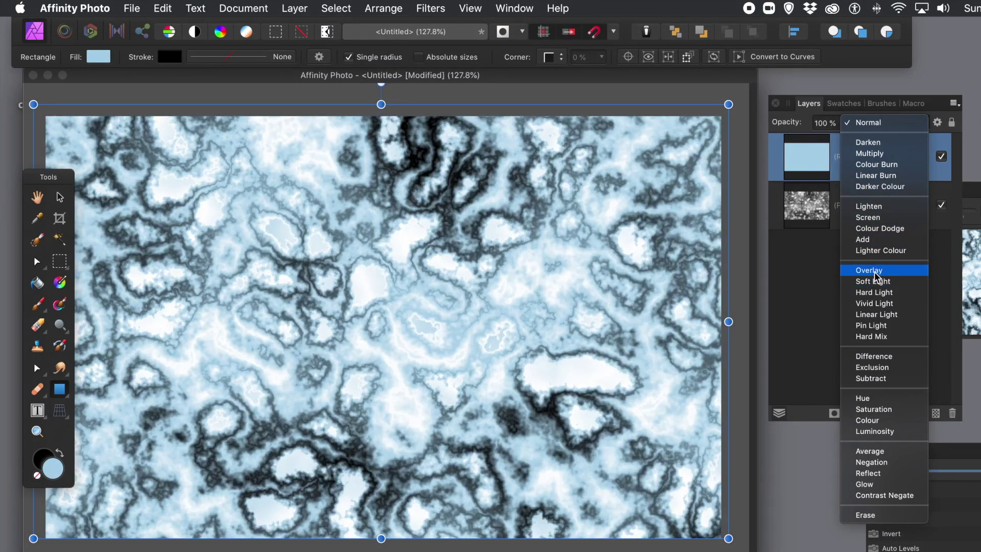
click(875, 271)
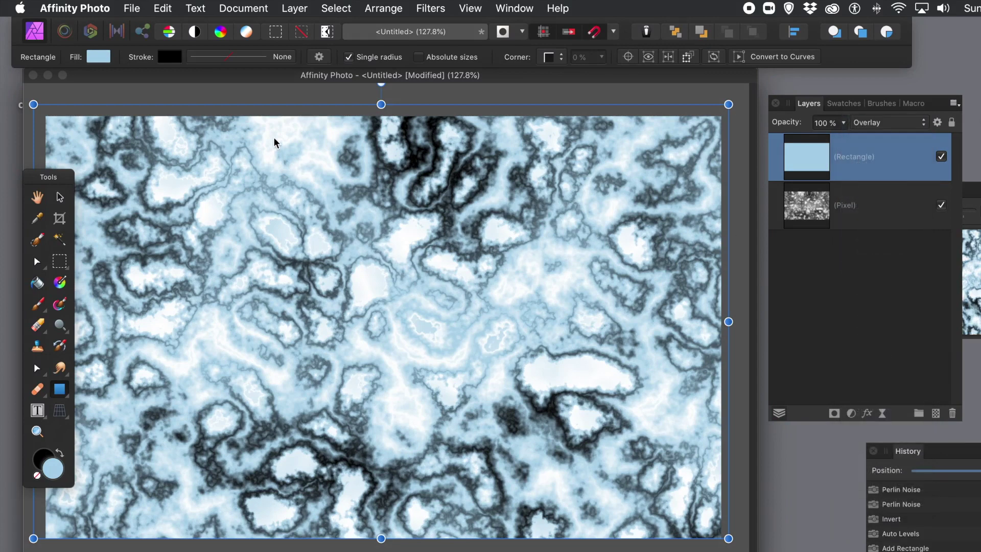
click(190, 92)
click(191, 91)
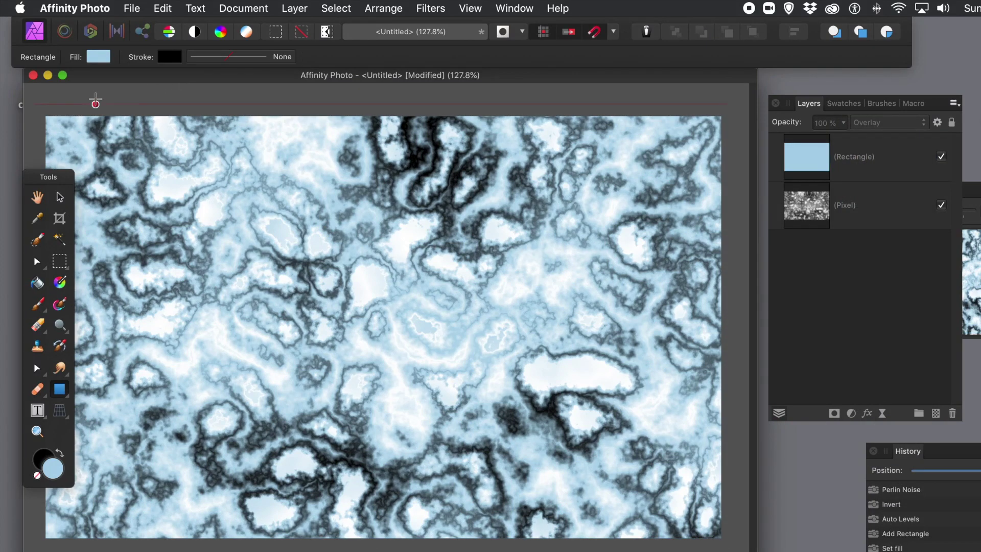
click(299, 9)
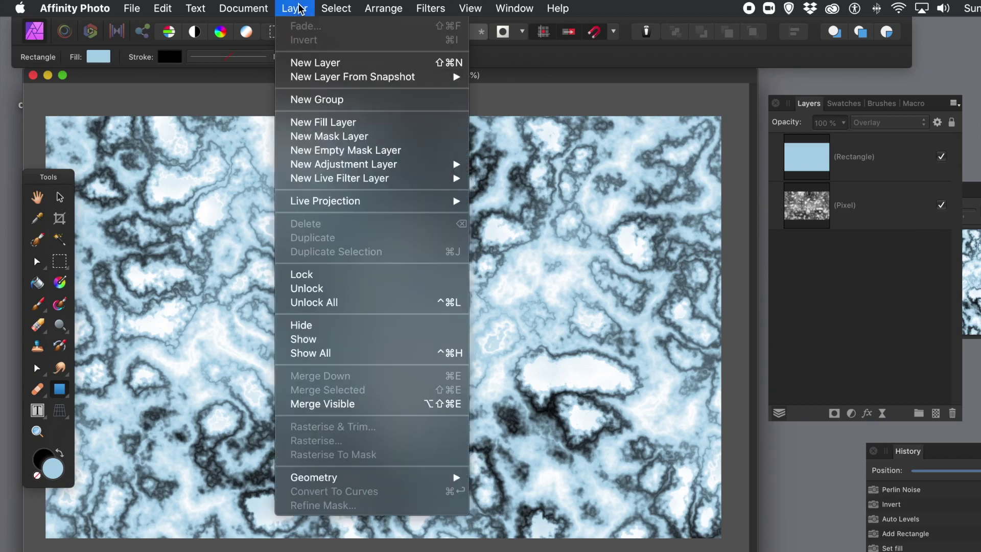
Merge visible layers, then delete the Rectangle and original noise Pixel layers
click(352, 405)
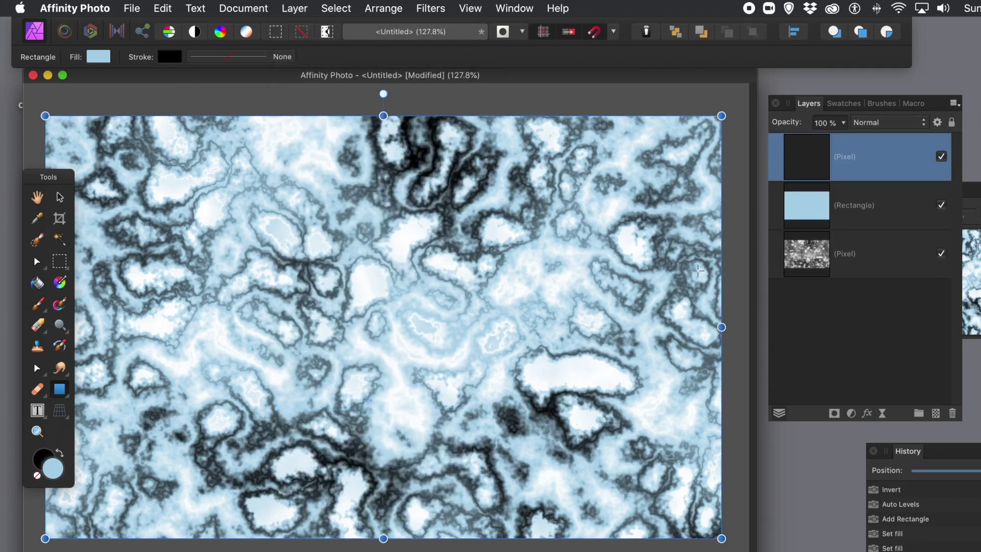
click(853, 207)
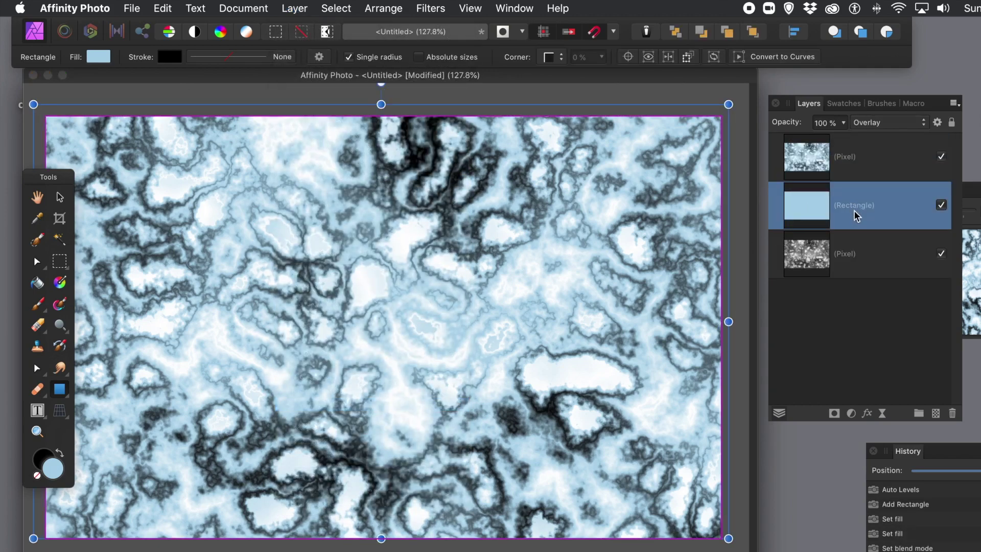
shift+click(854, 264)
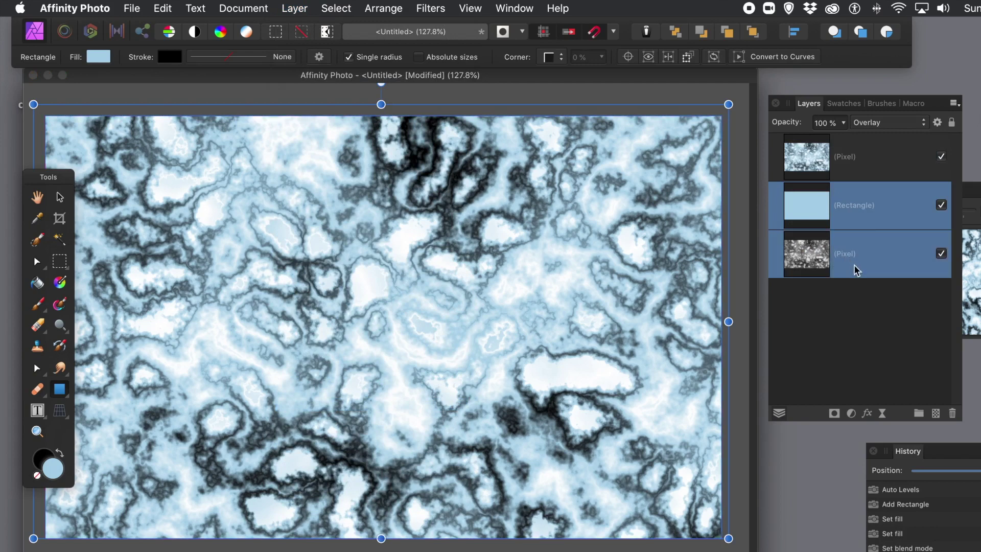
click(954, 413)
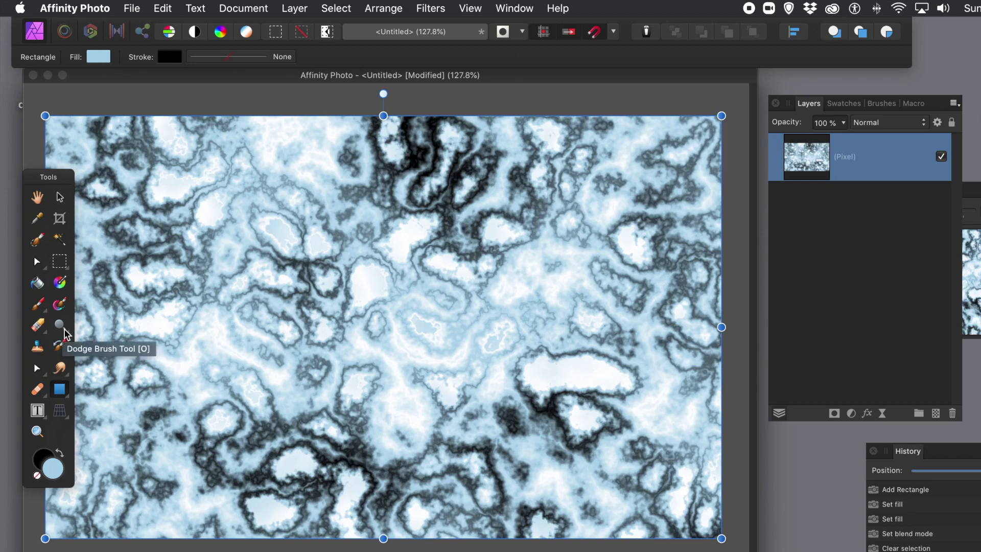
Select the Blur Brush Tool with a 310 px width
click(61, 377)
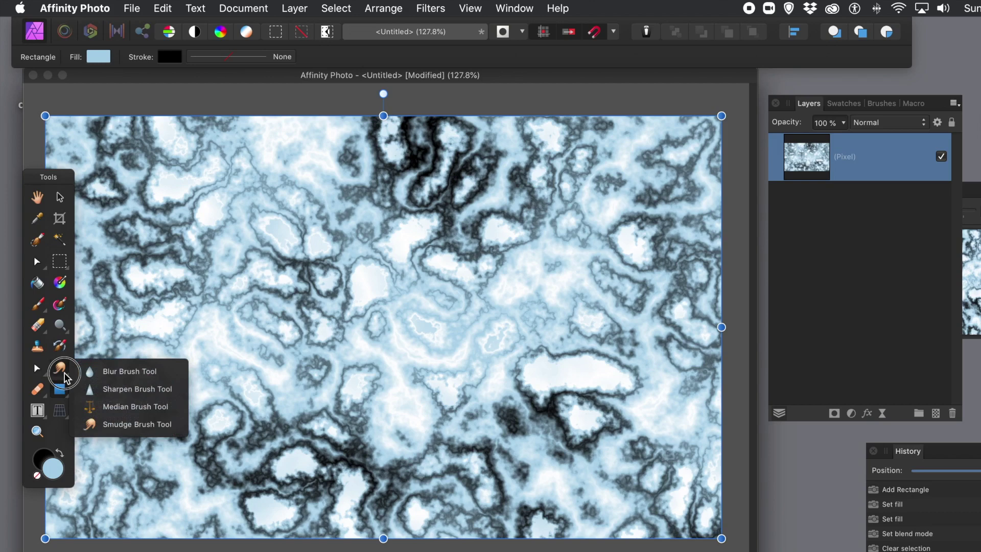
drag(65, 378, 122, 377)
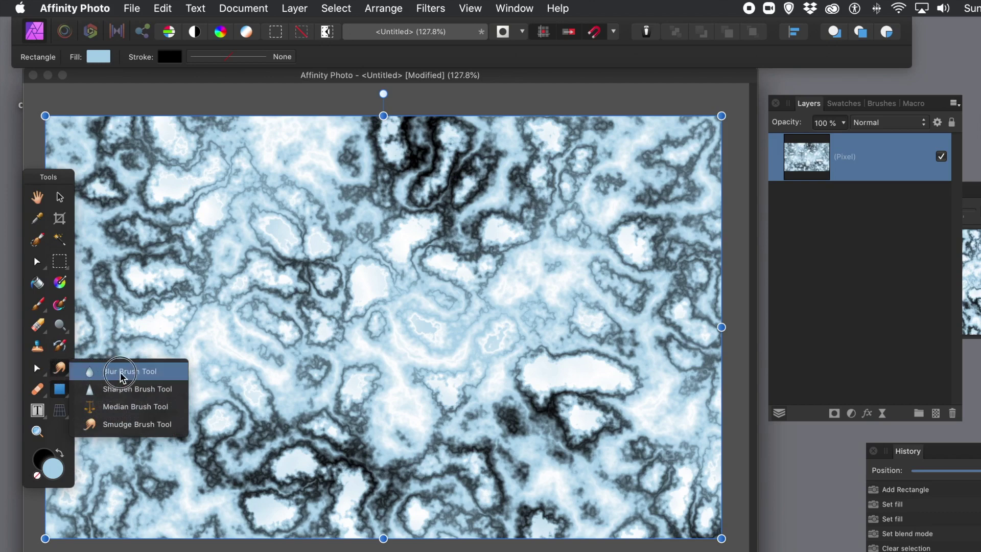
drag(122, 377, 120, 372)
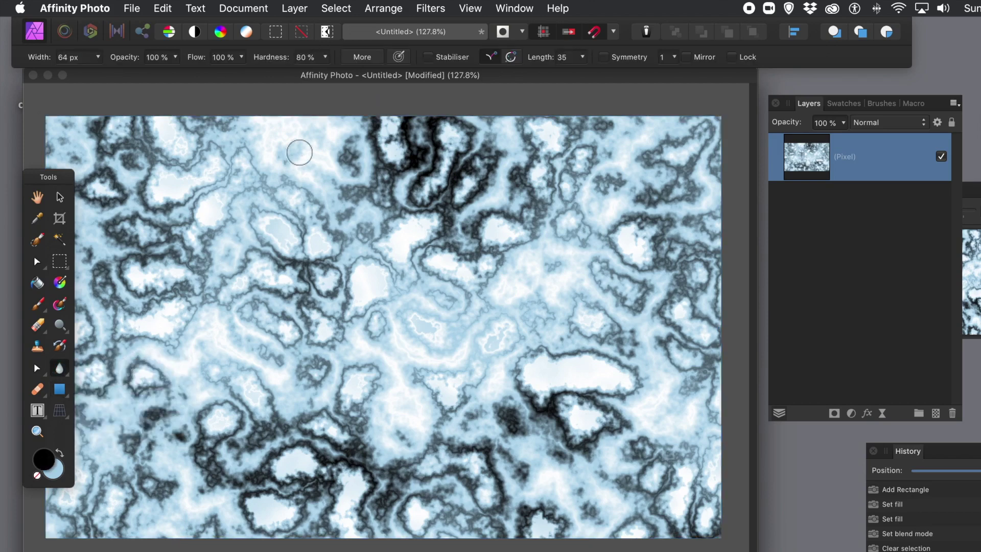
click(97, 59)
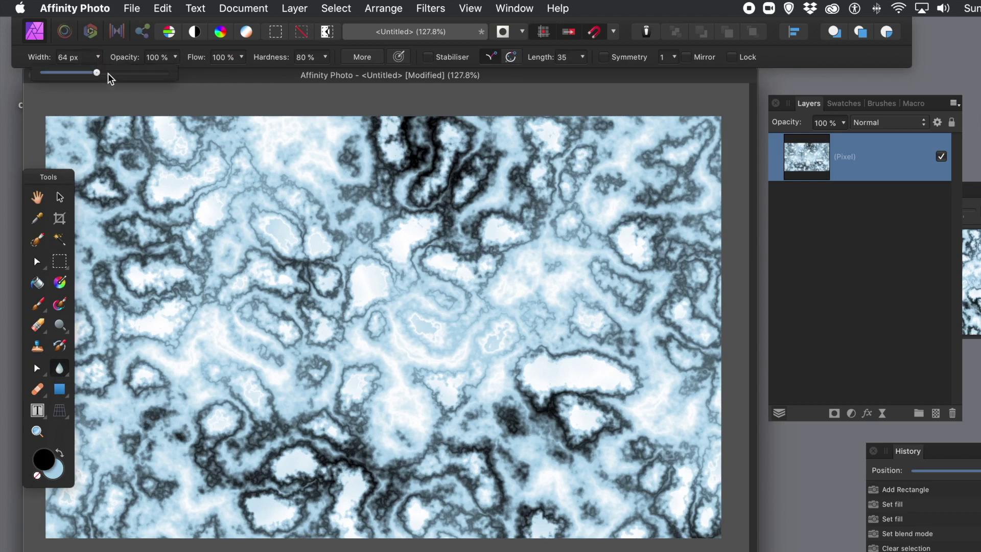
drag(108, 73, 125, 73)
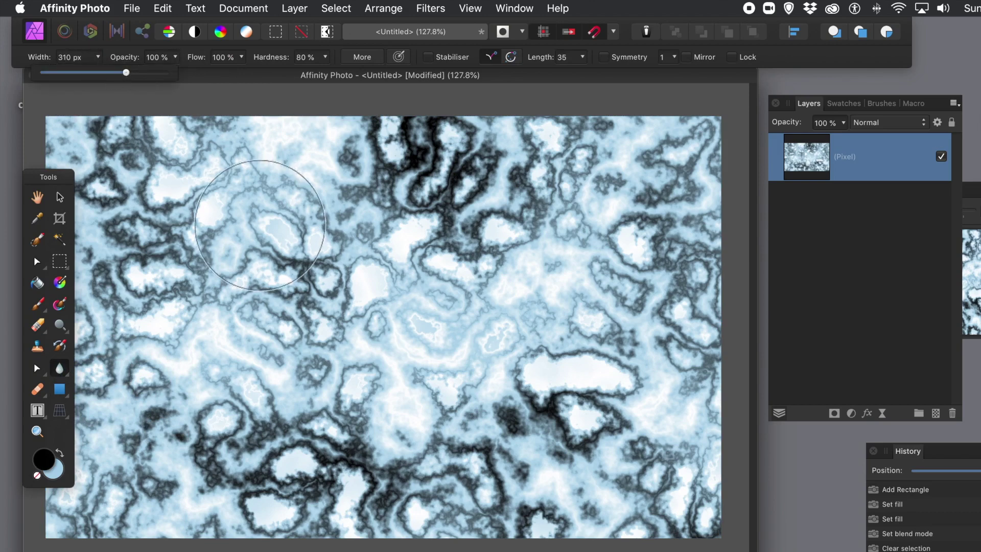
Blur the veins in the upper-left, central and left-of-centre areas of the texture
mouse_move(270, 256)
mouse_down()
mouse_move(288, 245)
mouse_move(245, 264)
mouse_move(329, 255)
mouse_move(266, 268)
mouse_up()
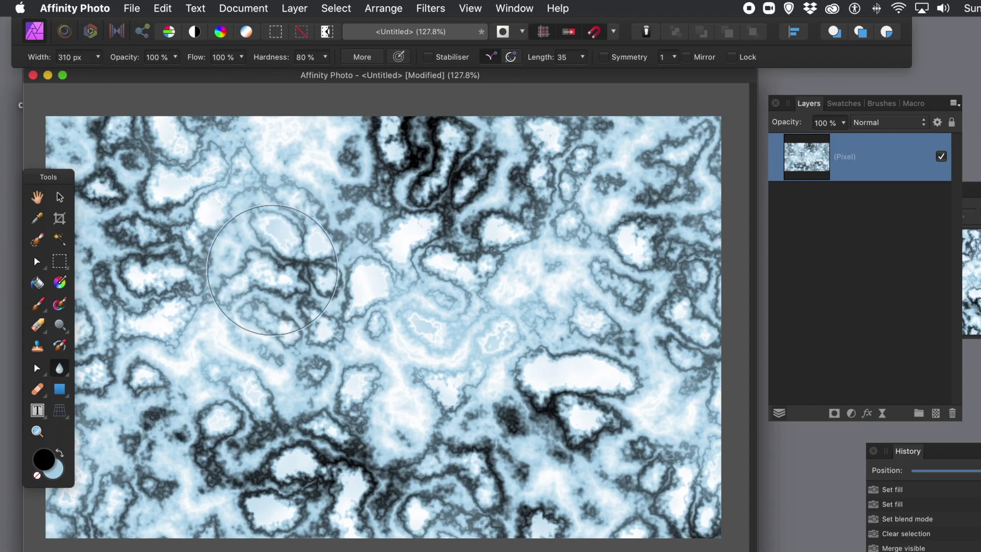
mouse_move(286, 256)
mouse_down()
mouse_move(342, 233)
mouse_move(337, 243)
mouse_up()
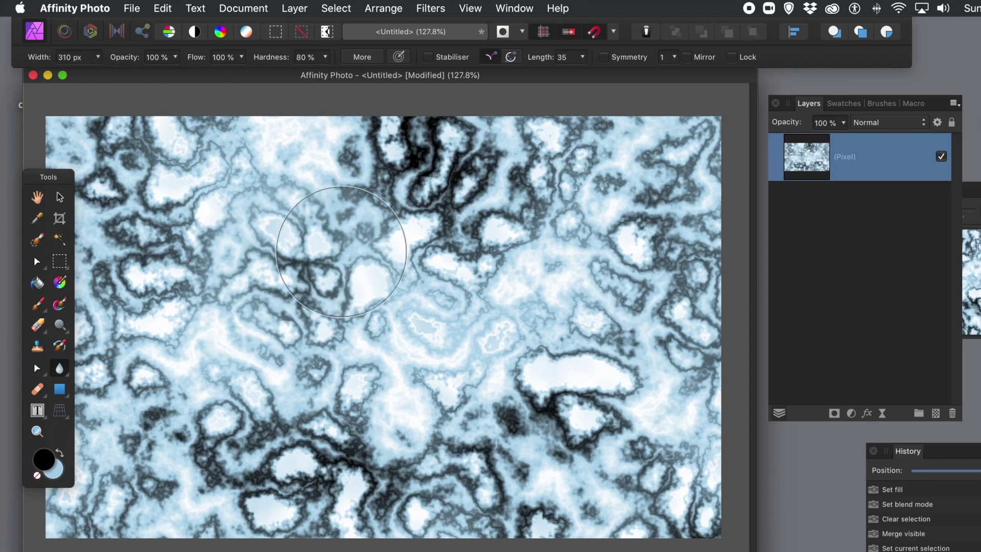
drag(327, 235, 330, 235)
drag(399, 192, 431, 167)
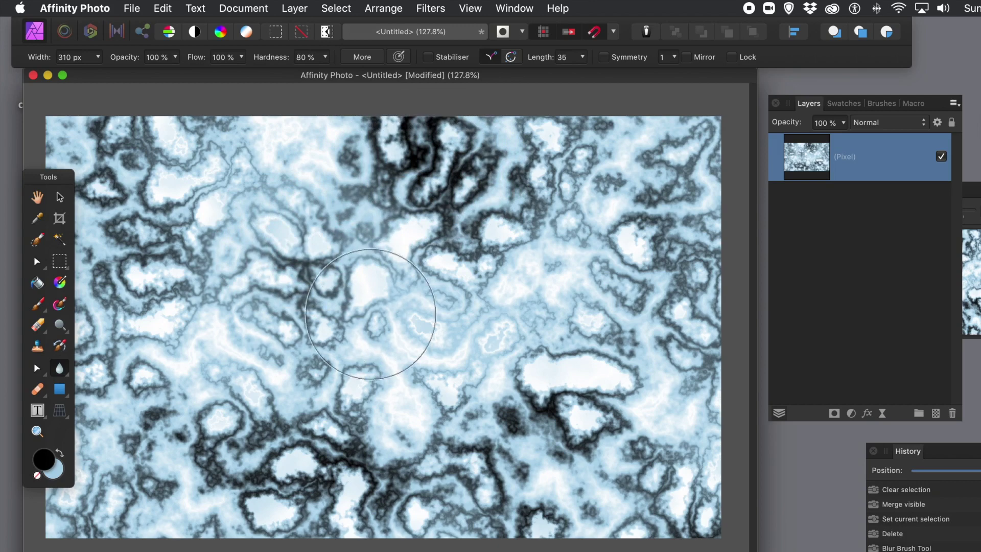
drag(357, 286, 321, 299)
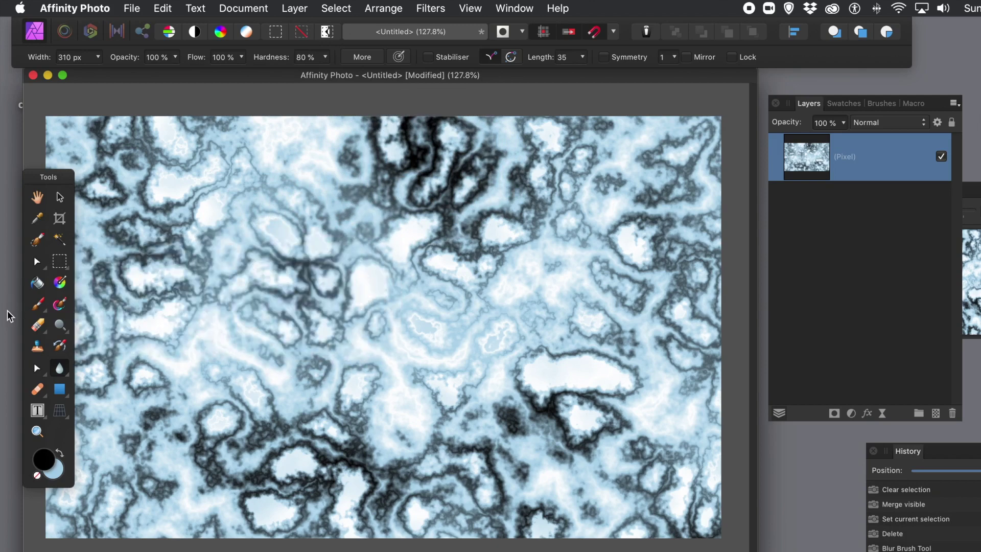
click(60, 372)
Select the Smudge Brush Tool with a 280 px width
mouse_move(61, 378)
mouse_down()
mouse_move(125, 385)
mouse_move(123, 424)
mouse_up()
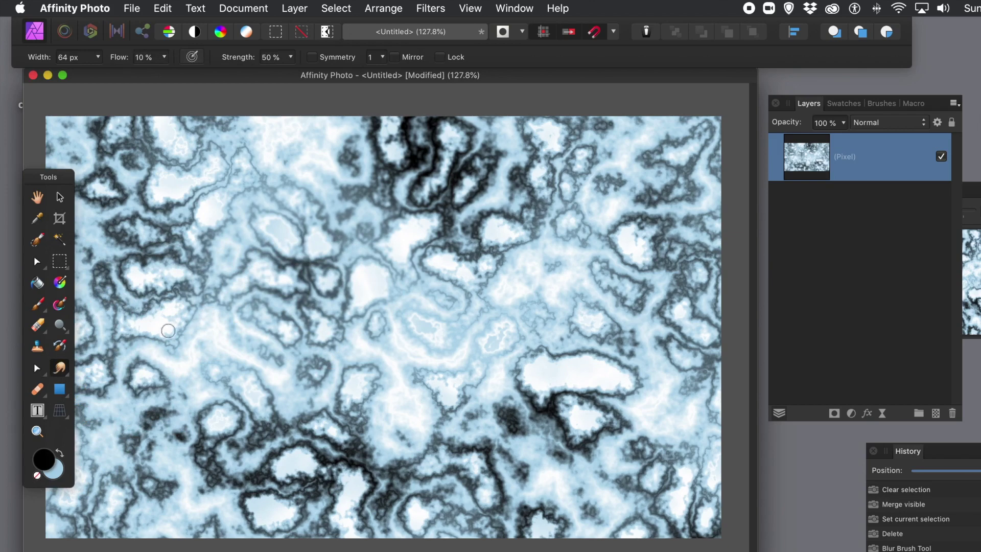
click(100, 58)
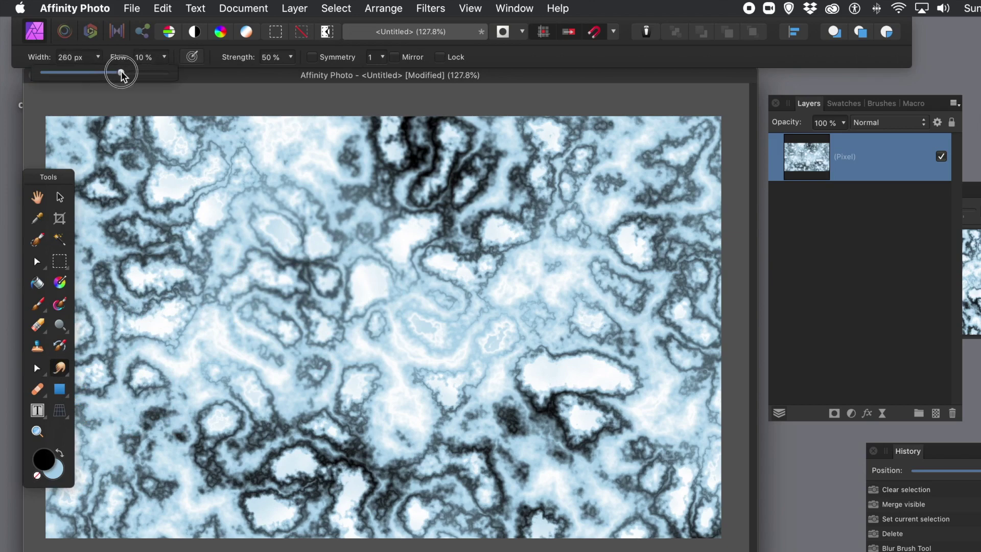
drag(121, 71, 124, 72)
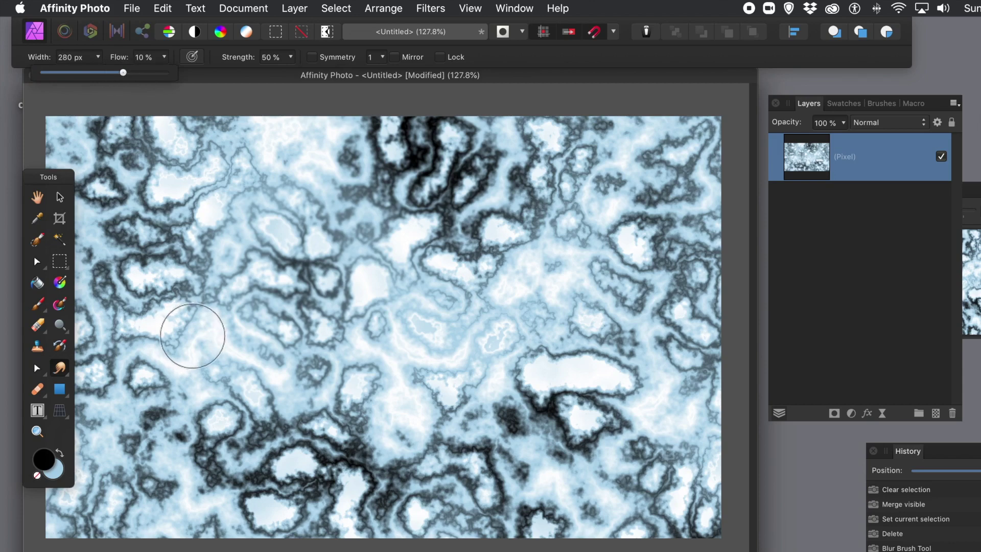
Smear the veins on the left, above centre and in the lower left
mouse_move(193, 318)
mouse_down()
mouse_move(164, 298)
mouse_move(145, 309)
mouse_move(141, 281)
mouse_move(129, 288)
mouse_move(137, 278)
mouse_move(124, 290)
mouse_move(213, 193)
mouse_move(170, 200)
mouse_move(220, 178)
mouse_move(223, 161)
mouse_move(217, 179)
mouse_move(261, 160)
mouse_move(370, 167)
mouse_move(350, 163)
mouse_move(359, 136)
mouse_move(348, 130)
mouse_move(361, 152)
mouse_move(354, 129)
mouse_move(343, 153)
mouse_move(325, 145)
mouse_move(346, 166)
mouse_up()
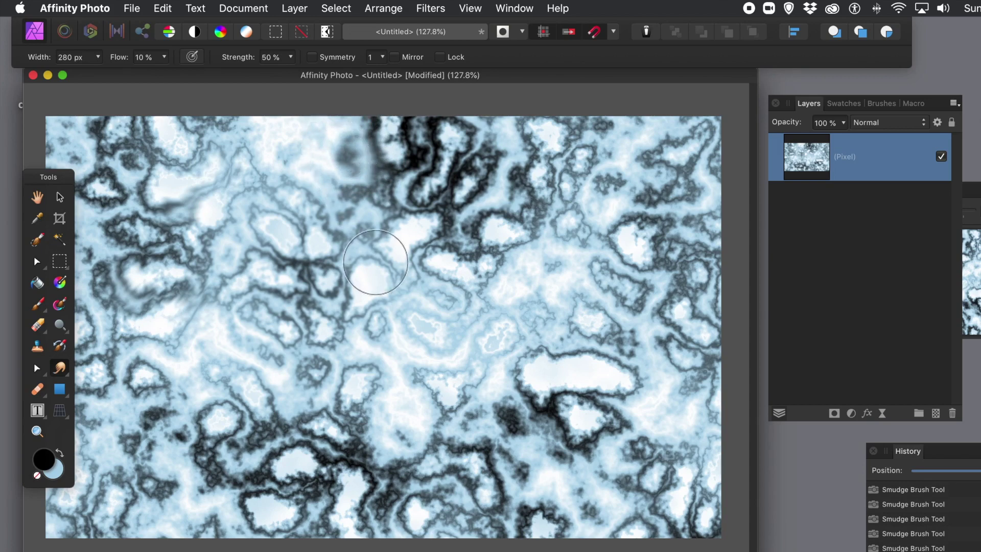
mouse_move(376, 262)
mouse_down()
mouse_move(306, 360)
mouse_move(359, 347)
mouse_move(336, 369)
mouse_move(353, 354)
mouse_move(326, 363)
mouse_move(348, 357)
mouse_move(405, 384)
mouse_move(376, 399)
mouse_up()
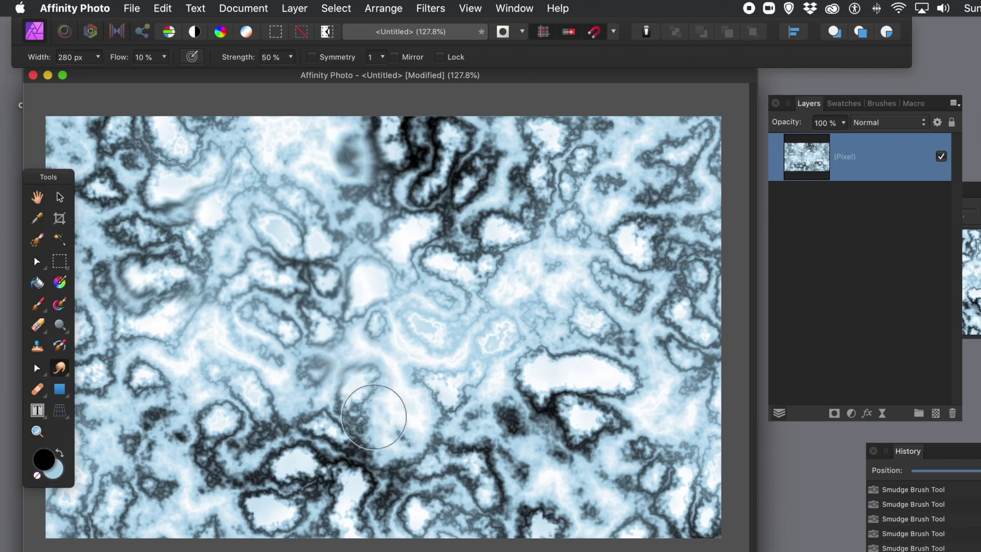
mouse_move(374, 416)
mouse_down()
mouse_move(381, 468)
mouse_move(370, 475)
mouse_move(322, 478)
mouse_move(312, 494)
mouse_move(205, 485)
mouse_move(199, 495)
mouse_move(179, 488)
mouse_move(160, 456)
mouse_move(167, 462)
mouse_move(179, 393)
mouse_up()
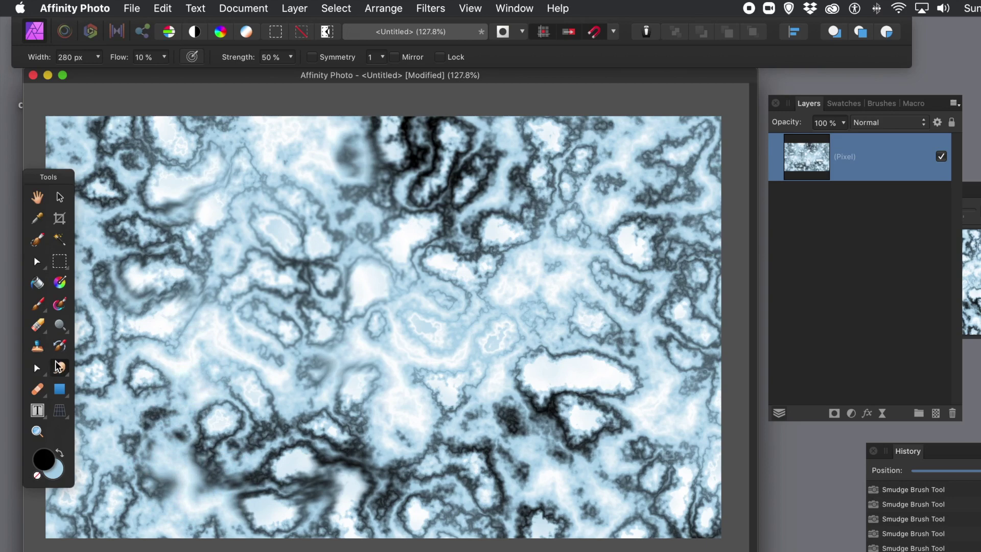
click(62, 331)
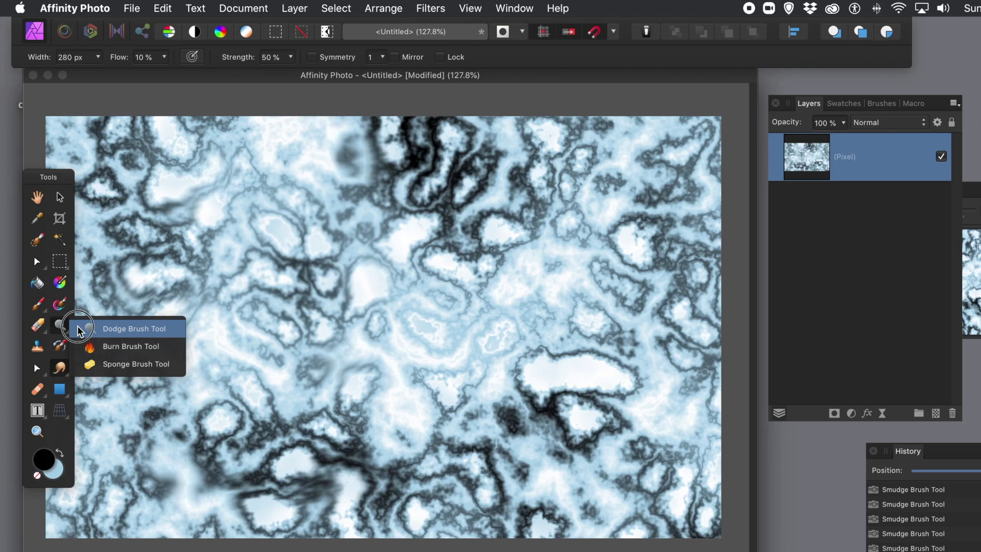
Select the Burn Brush Tool at 78% opacity and 150 px width
click(119, 347)
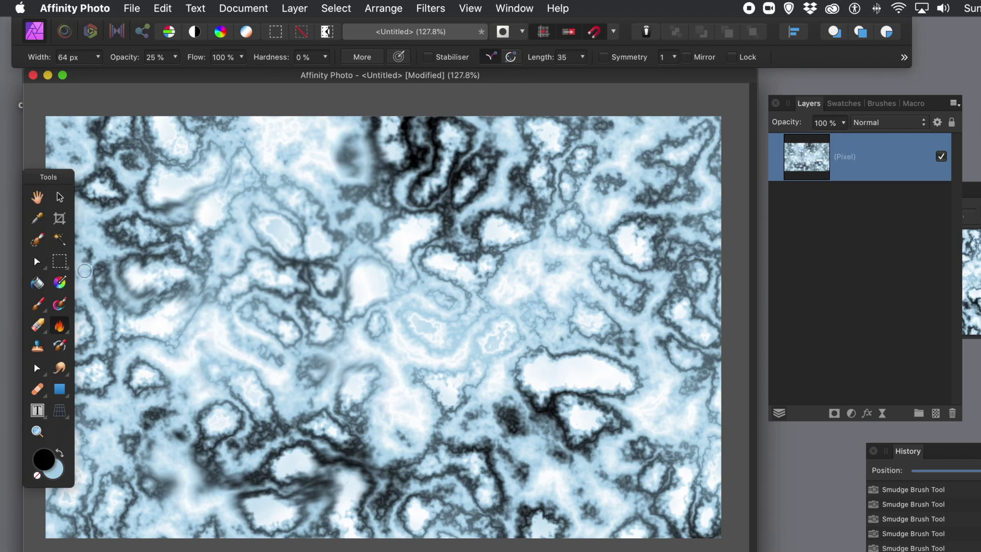
click(174, 58)
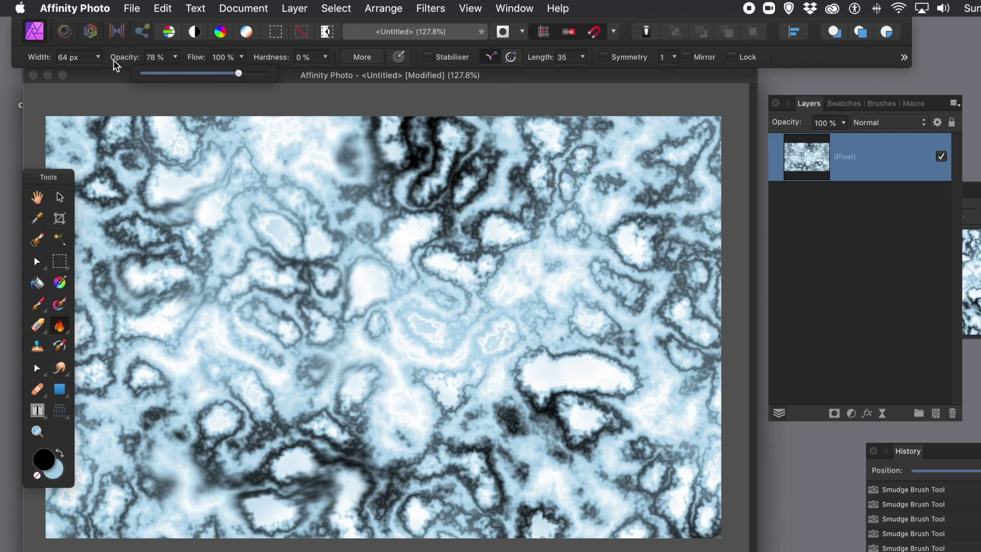
click(100, 57)
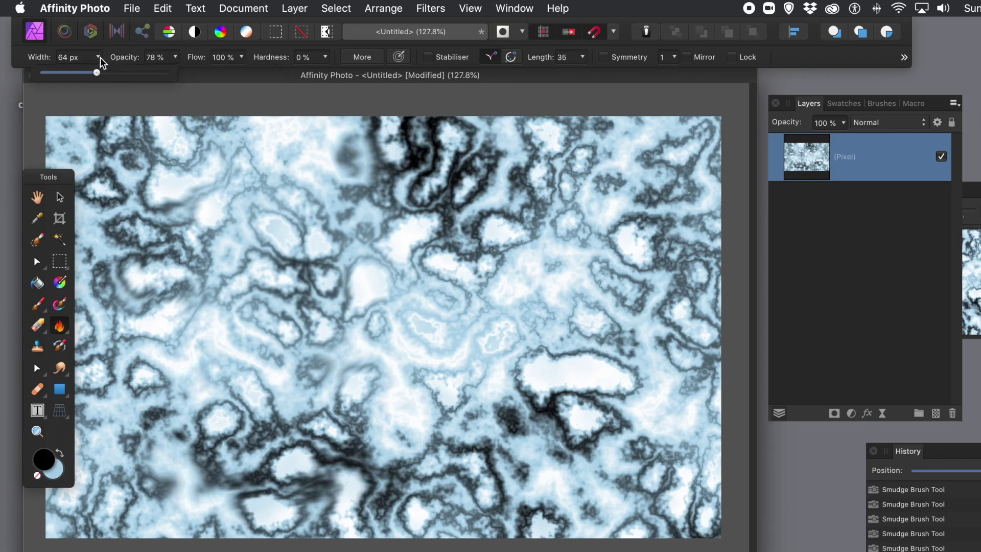
drag(97, 71, 110, 72)
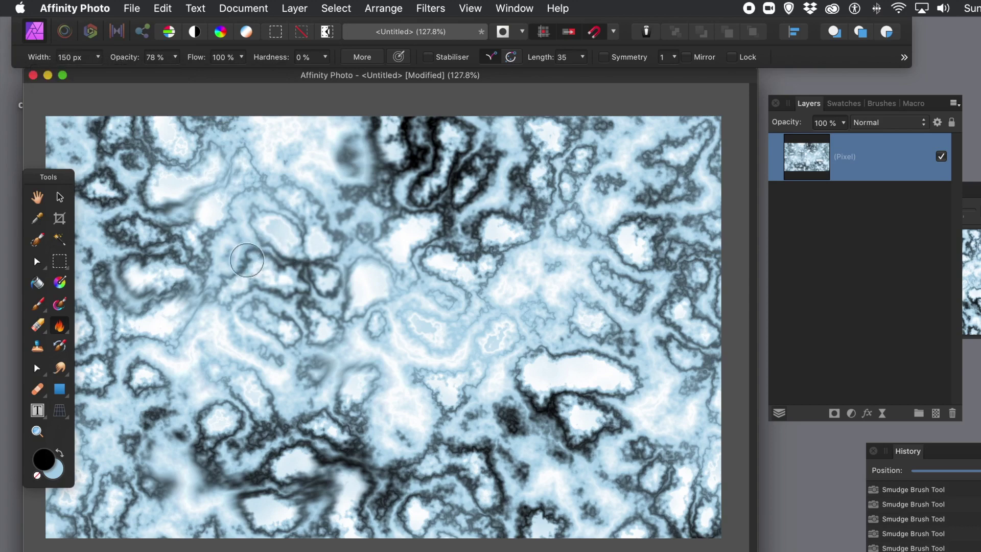
Darken the veins on the left side and lower left of the texture
mouse_move(243, 261)
mouse_down()
mouse_move(251, 247)
mouse_move(244, 256)
mouse_move(262, 251)
mouse_move(246, 258)
mouse_move(302, 258)
mouse_move(240, 255)
mouse_move(223, 275)
mouse_move(168, 292)
mouse_move(195, 286)
mouse_move(132, 296)
mouse_move(205, 291)
mouse_move(149, 302)
mouse_up()
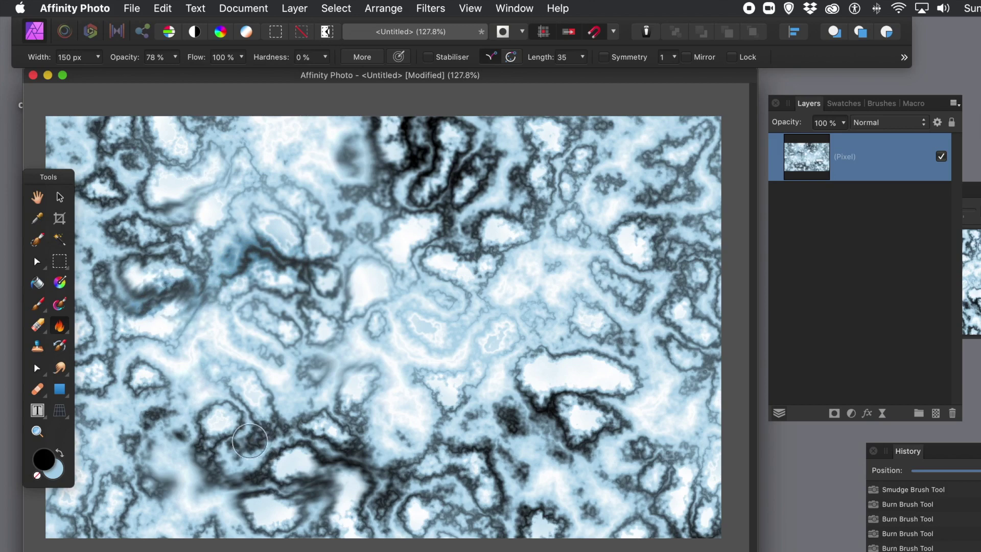
mouse_move(250, 442)
mouse_down()
mouse_move(234, 403)
mouse_move(236, 414)
mouse_move(247, 406)
mouse_move(213, 408)
mouse_move(249, 391)
mouse_move(206, 394)
mouse_move(232, 379)
mouse_move(240, 404)
mouse_move(228, 382)
mouse_move(255, 404)
mouse_move(219, 385)
mouse_move(233, 385)
mouse_move(214, 385)
mouse_move(242, 377)
mouse_move(193, 388)
mouse_move(230, 380)
mouse_move(188, 383)
mouse_move(220, 382)
mouse_move(198, 383)
mouse_move(156, 353)
mouse_move(222, 378)
mouse_move(187, 381)
mouse_move(207, 375)
mouse_move(202, 346)
mouse_move(201, 344)
mouse_up()
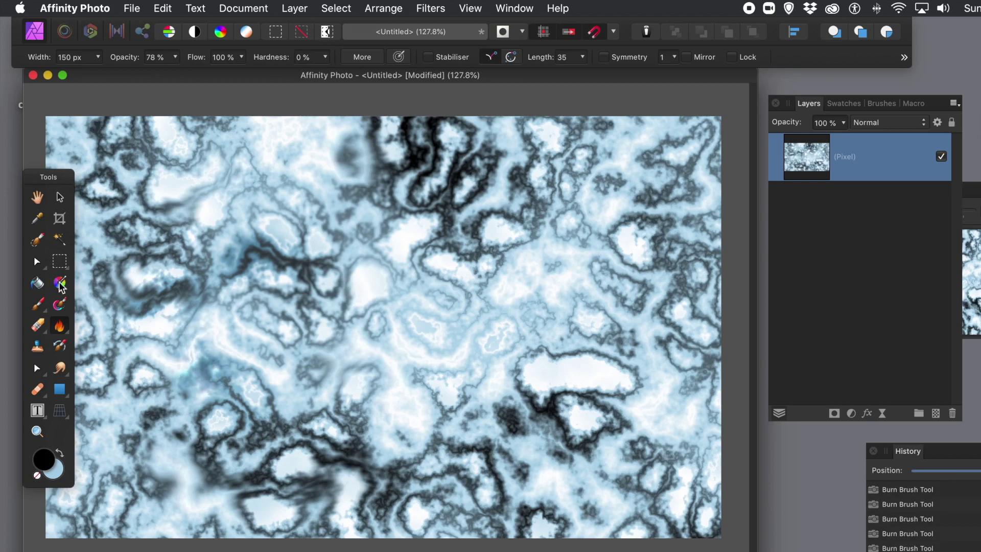
click(59, 327)
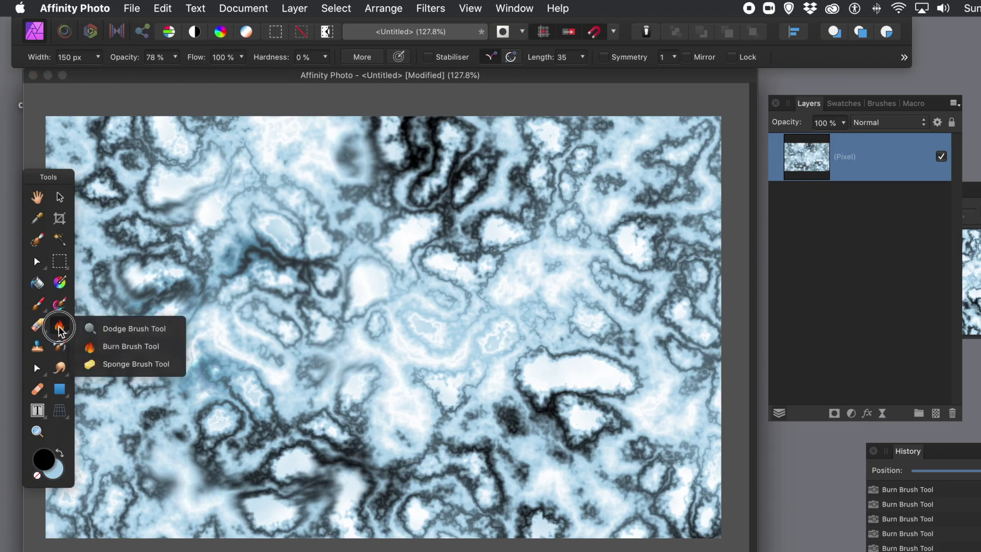
Switch from the Burn Brush to the Dodge Brush Tool
click(108, 329)
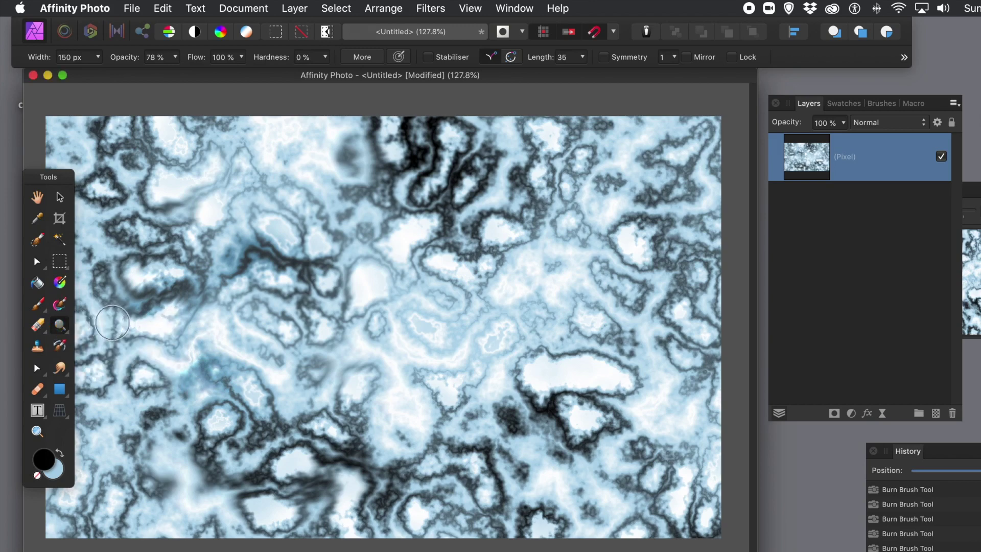